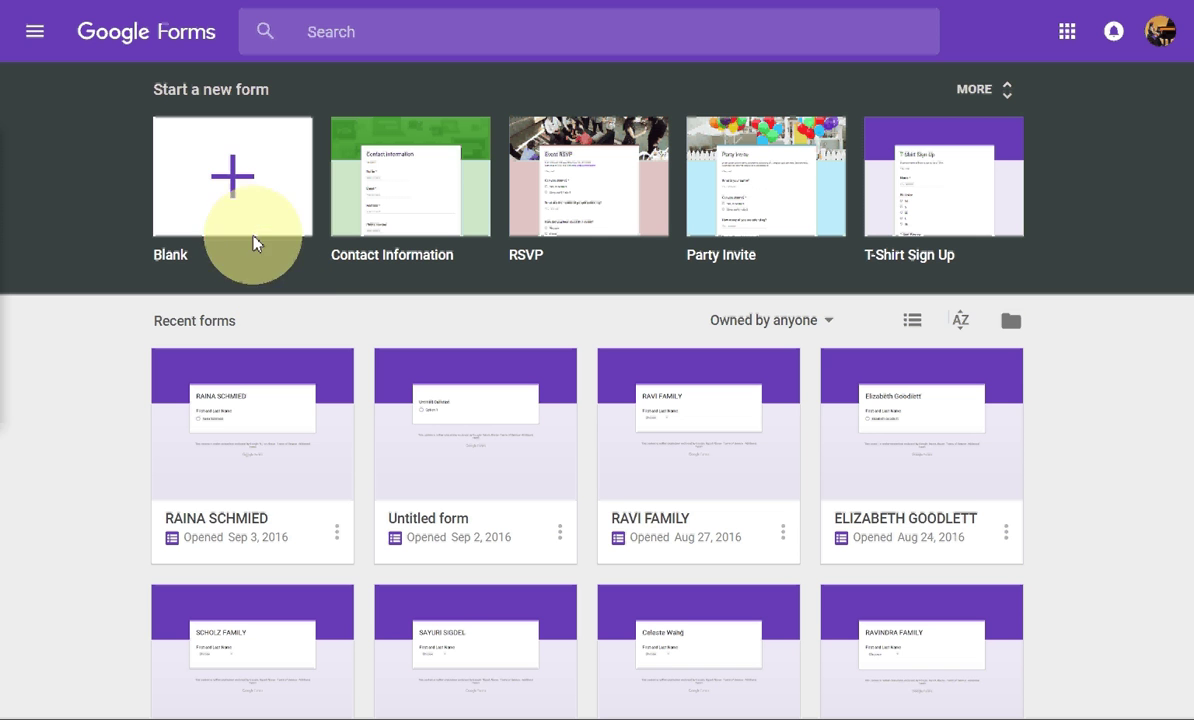
# Step: Create a blank form titled with the person's full name and rename its first question to 'Full Name'
pyautogui.click(237, 194)
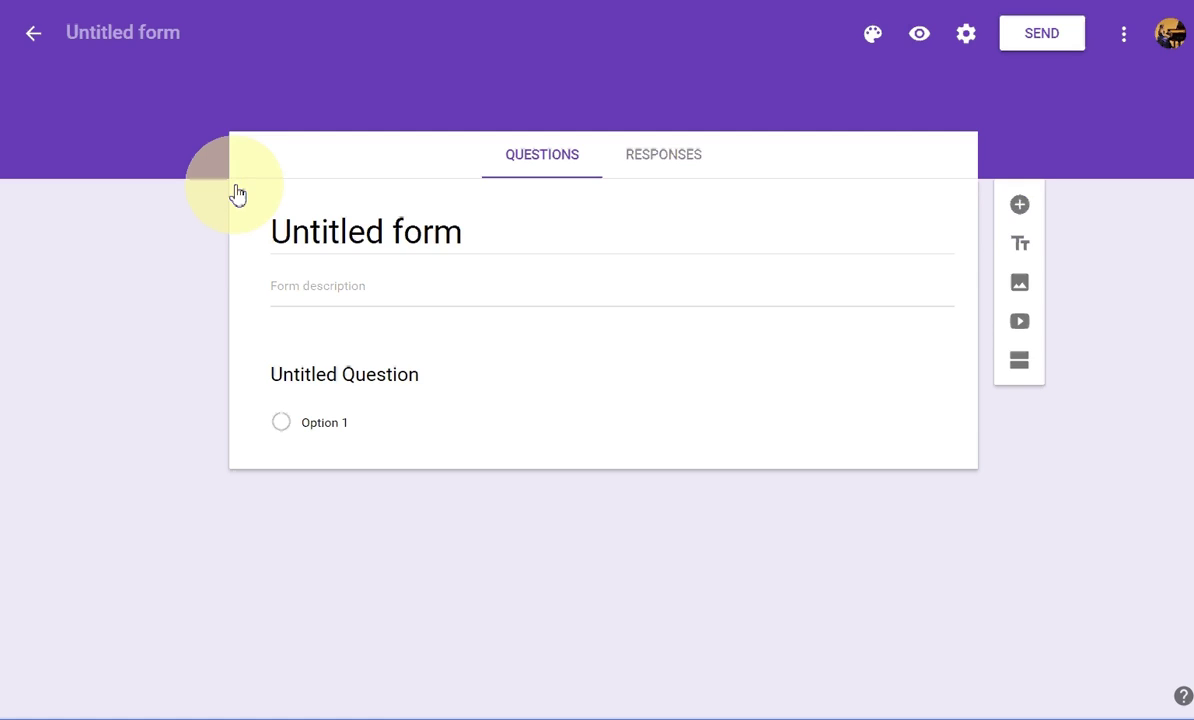
pyautogui.click(405, 232)
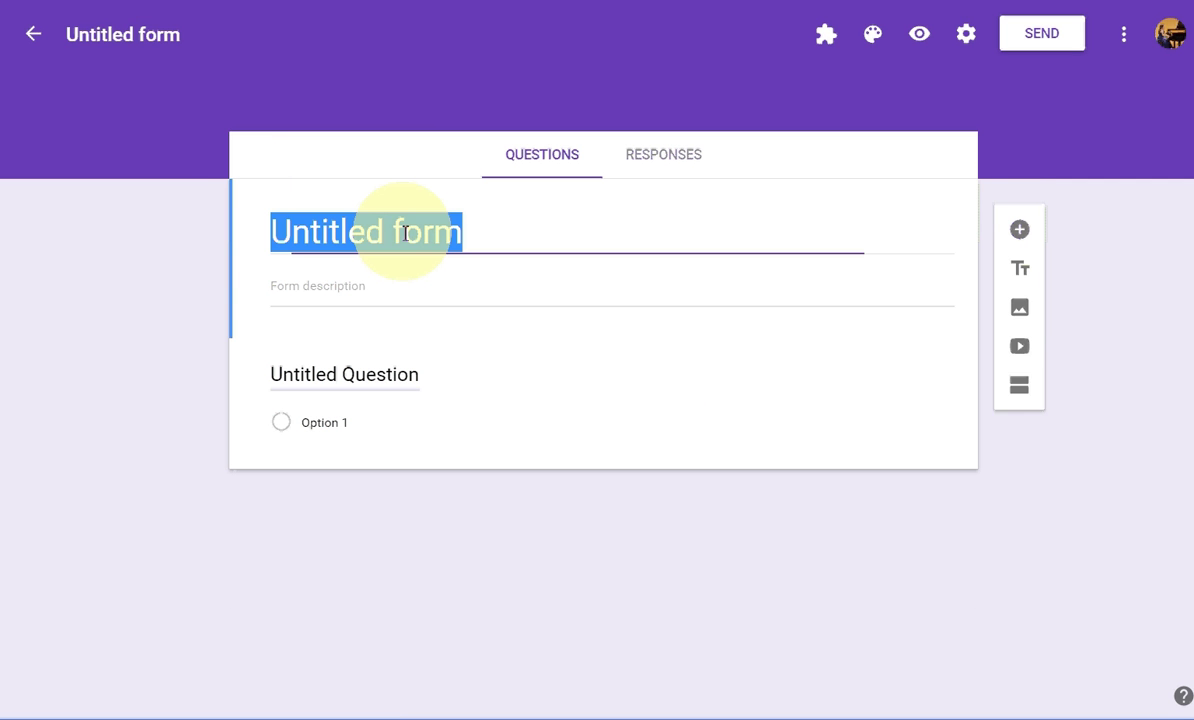
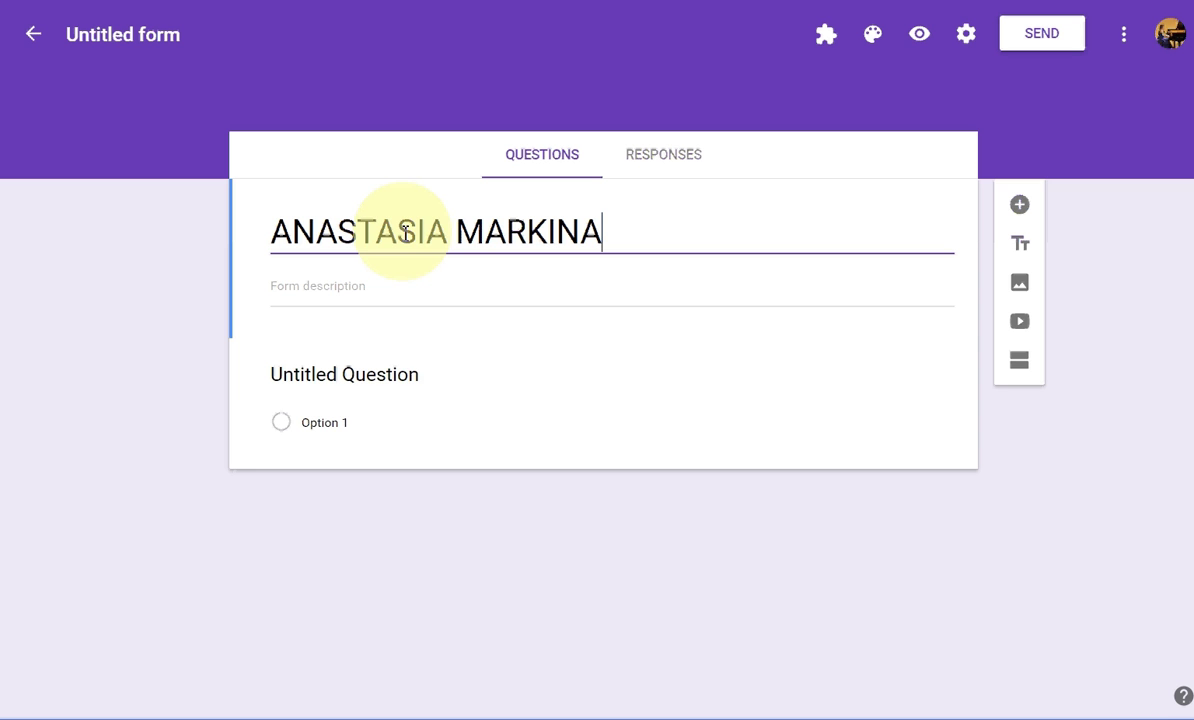
pyautogui.click(402, 376)
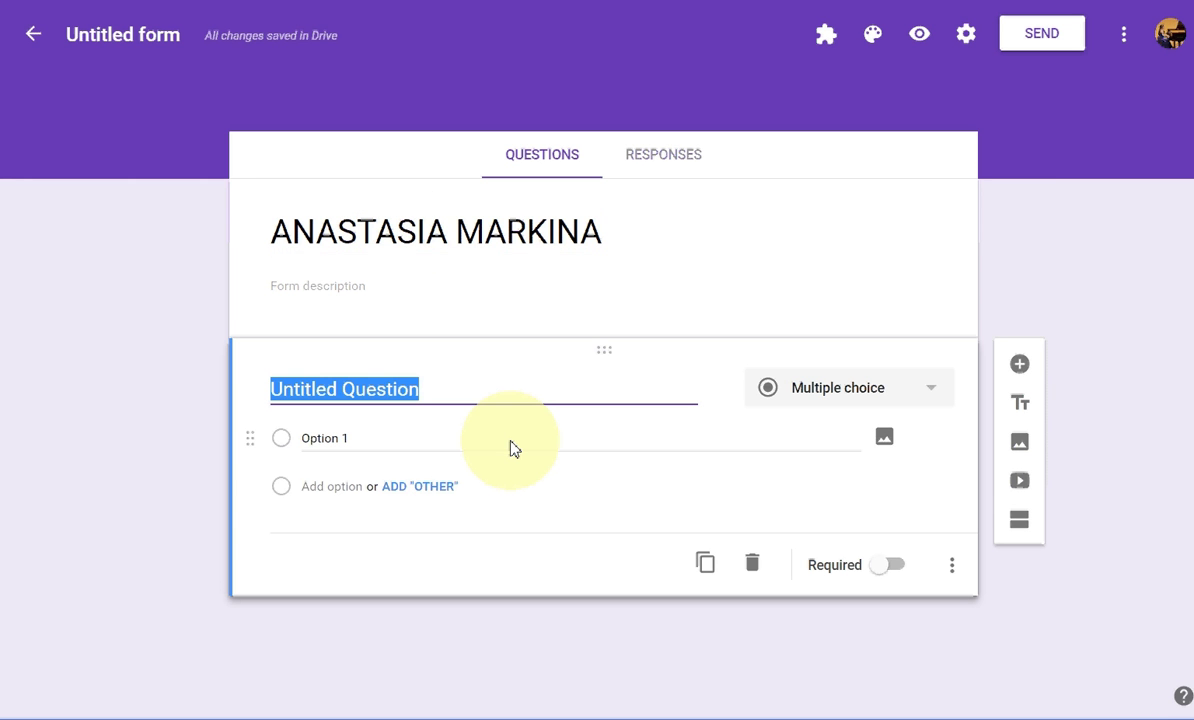
pyautogui.write('fu')
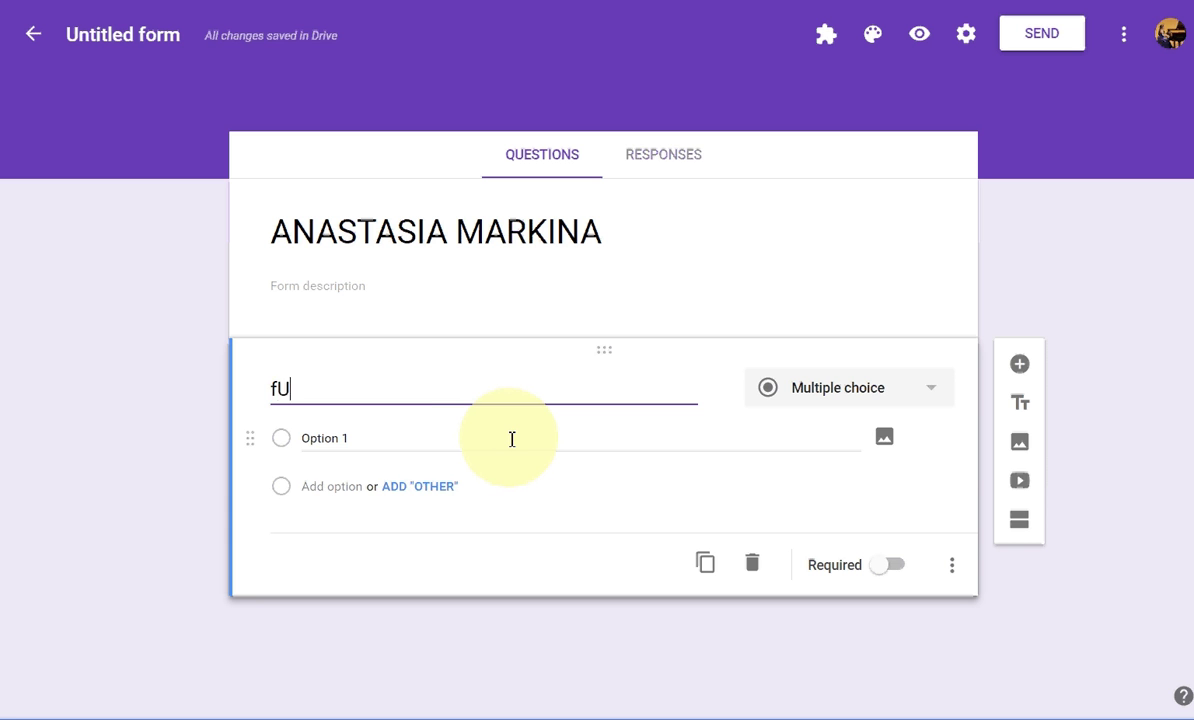
pyautogui.press('BackSpace')
pyautogui.press('BackSpace')
pyautogui.write('Full Name')
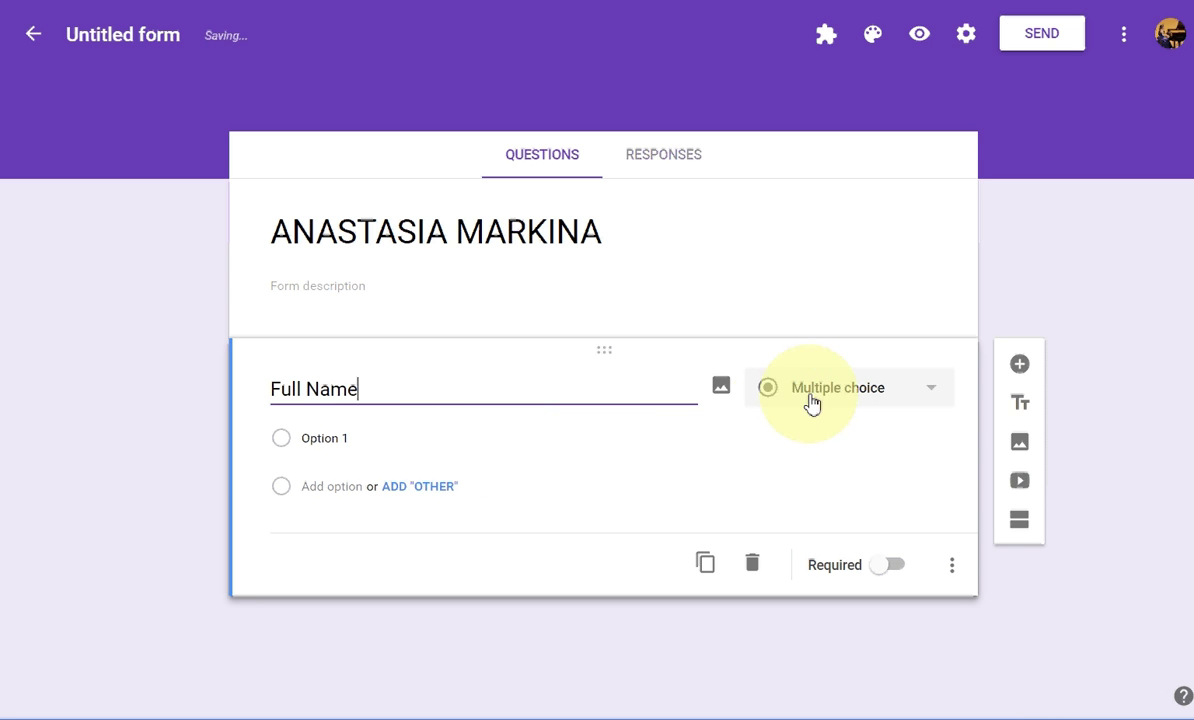
# Step: Replace 'Option 1' with the person's full name as the only answer choice
pyautogui.click(442, 436)
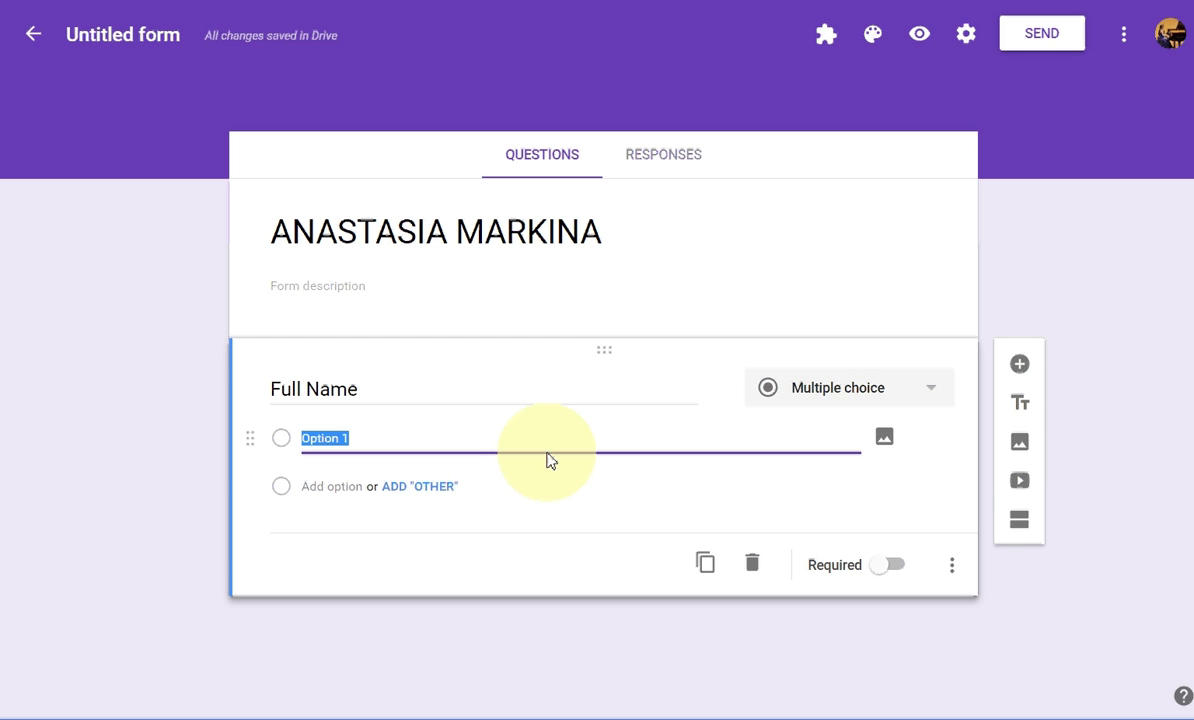
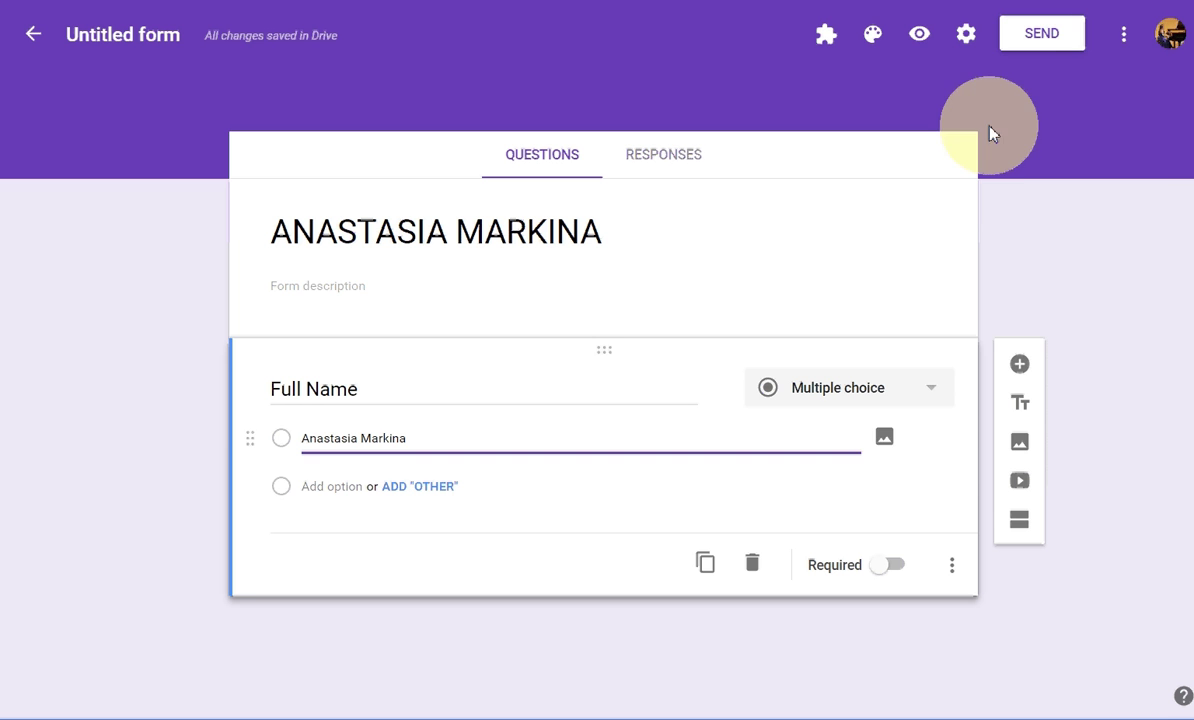
# Step: Launch the Email Notifications for Forms add-on and start a new notification rule
pyautogui.click(1124, 42)
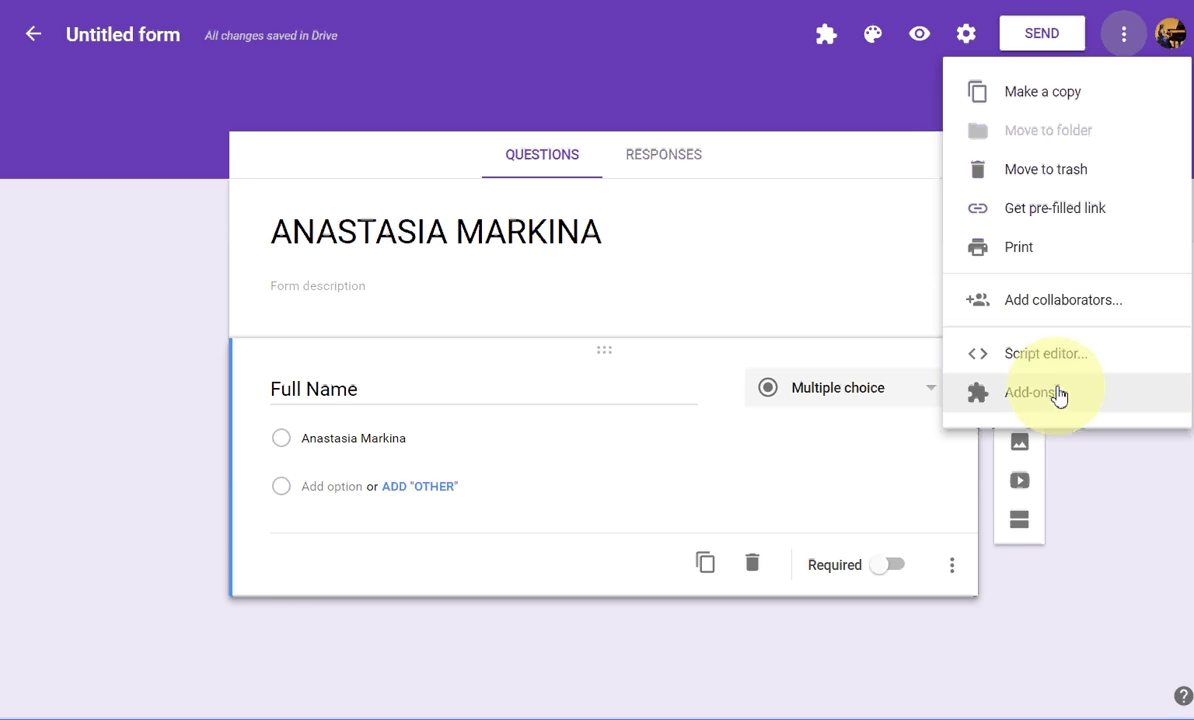
pyautogui.click(826, 50)
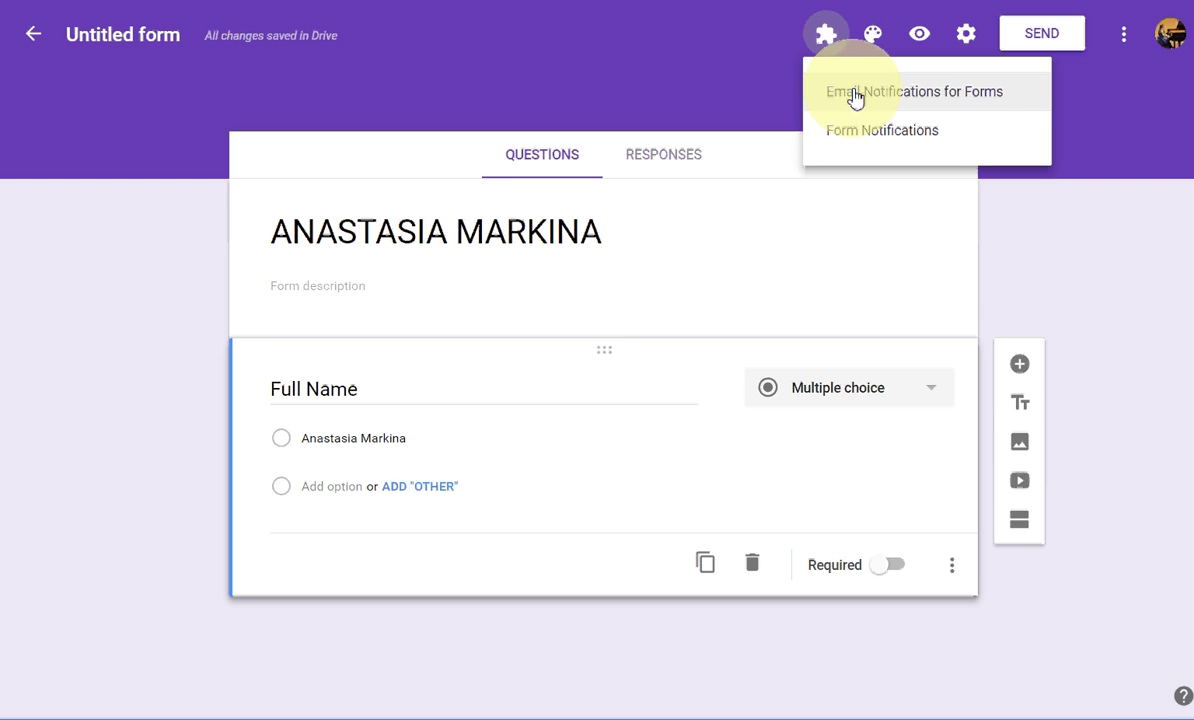
pyautogui.click(855, 97)
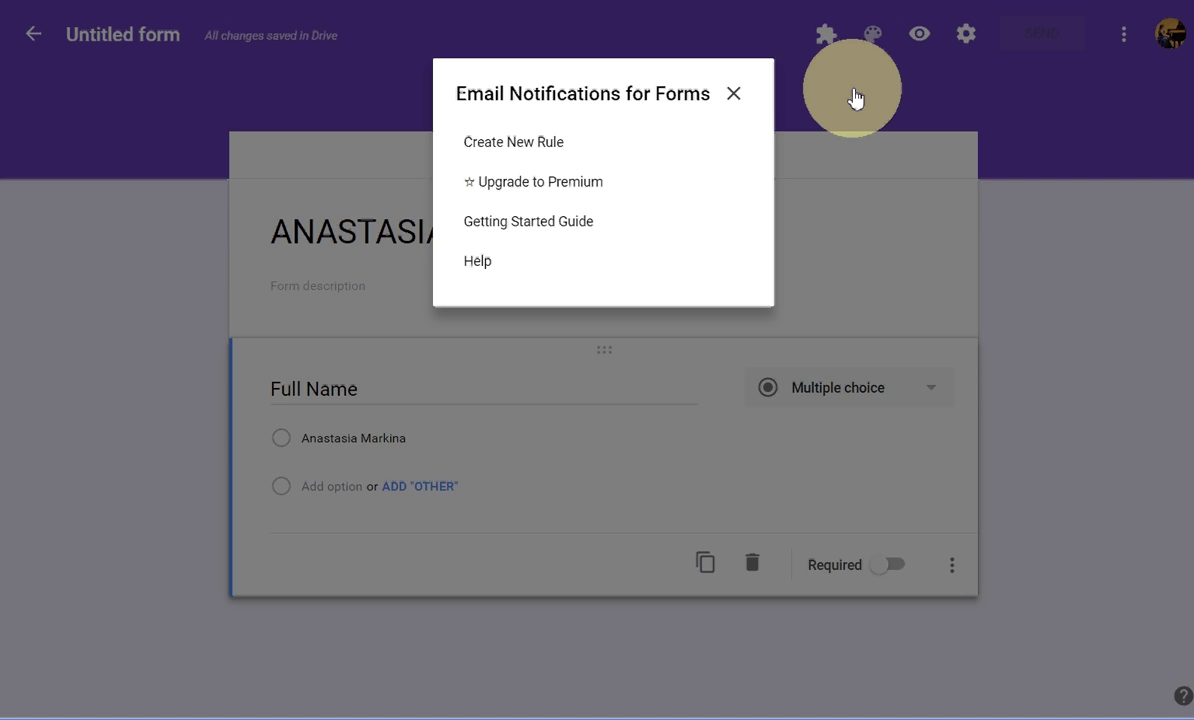
pyautogui.click(527, 152)
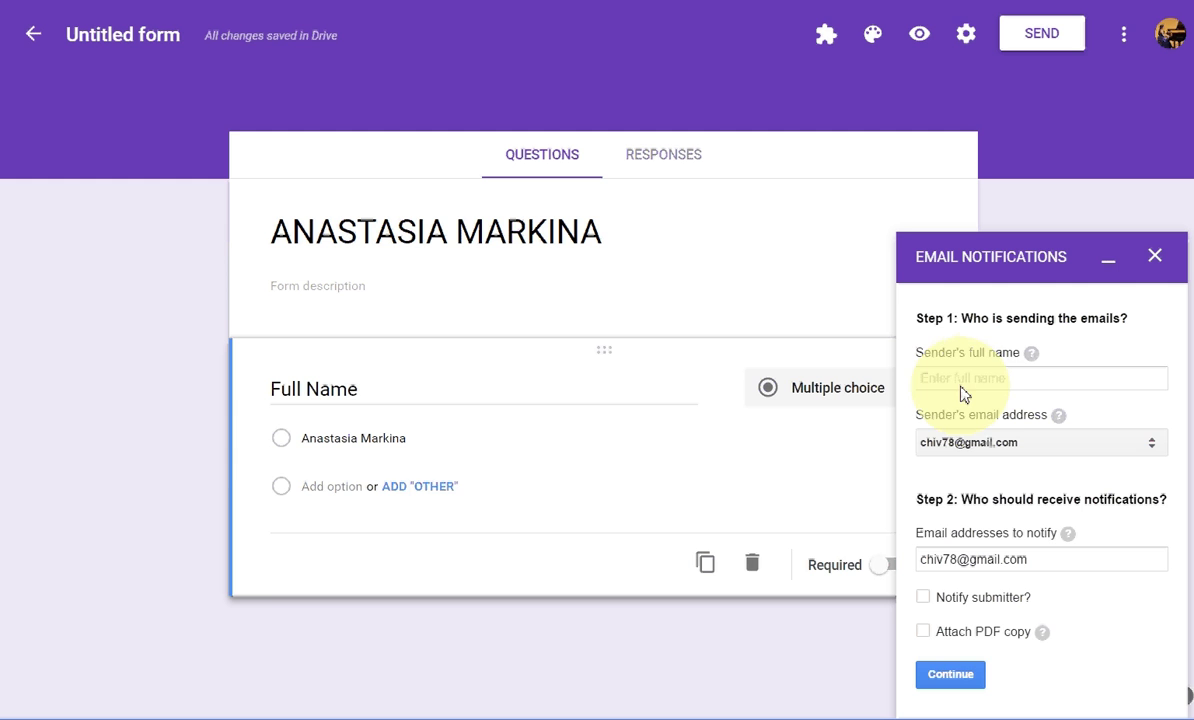
# Step: Set the rule's sender name to Colony Piano Studio, keeping the same sender address
pyautogui.click(983, 378)
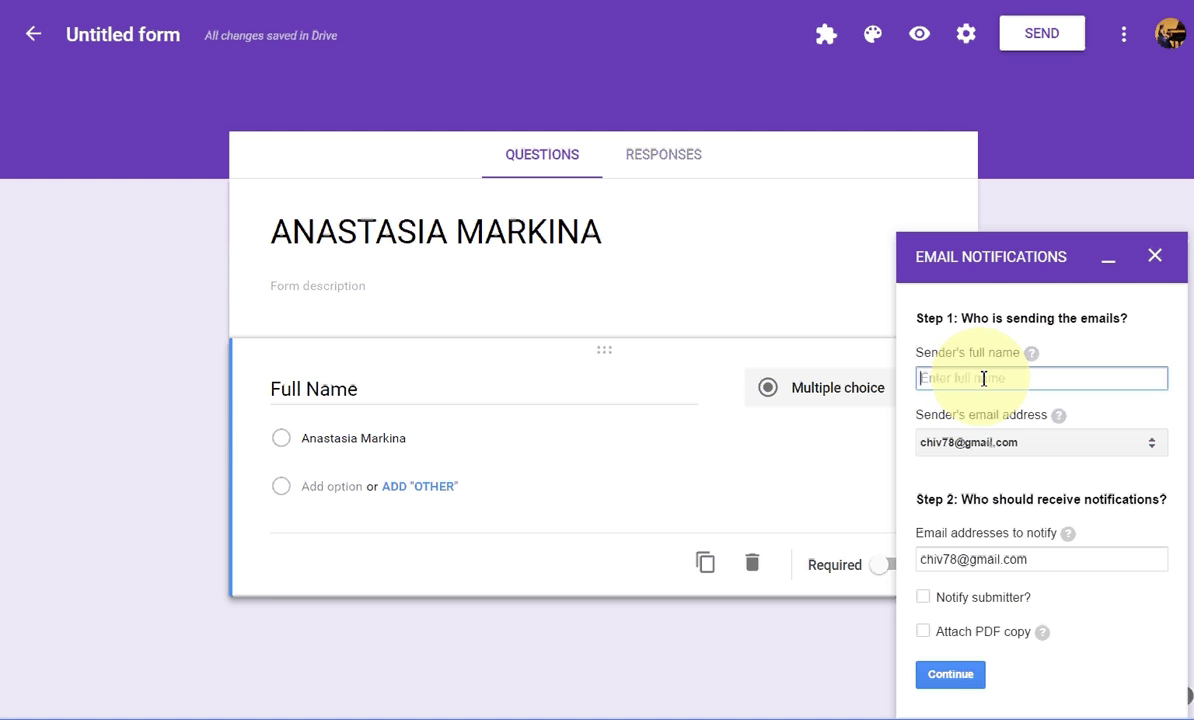
pyautogui.write('Colony Piano Studio')
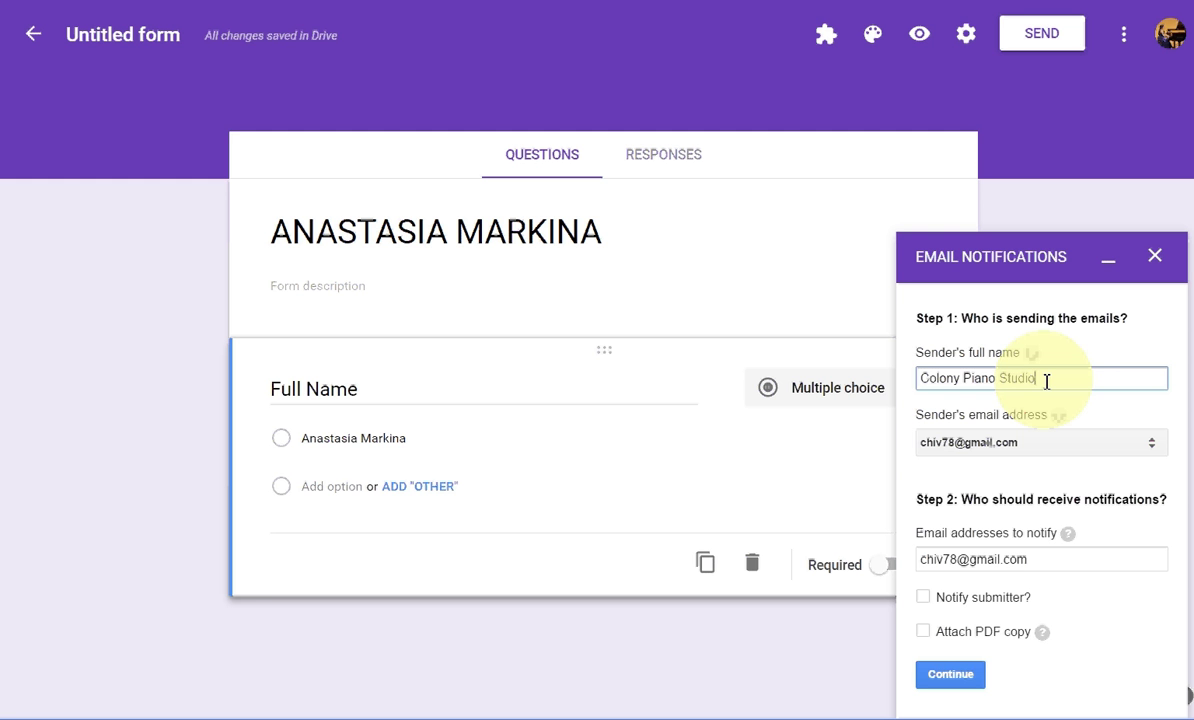
pyautogui.click(996, 450)
pyautogui.click(994, 457)
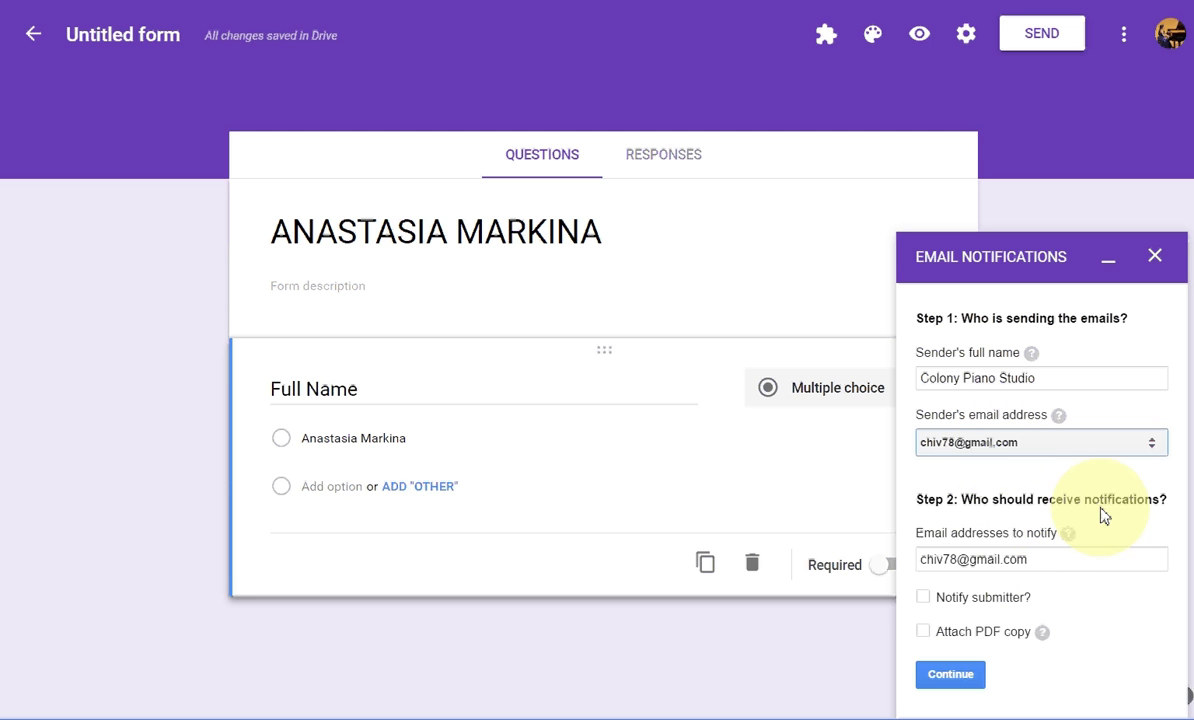
# Step: Replace the notify address with a new e-mail and also notify the submitter via Full Name
pyautogui.moveTo(1045, 559); pyautogui.dragTo(908, 559)
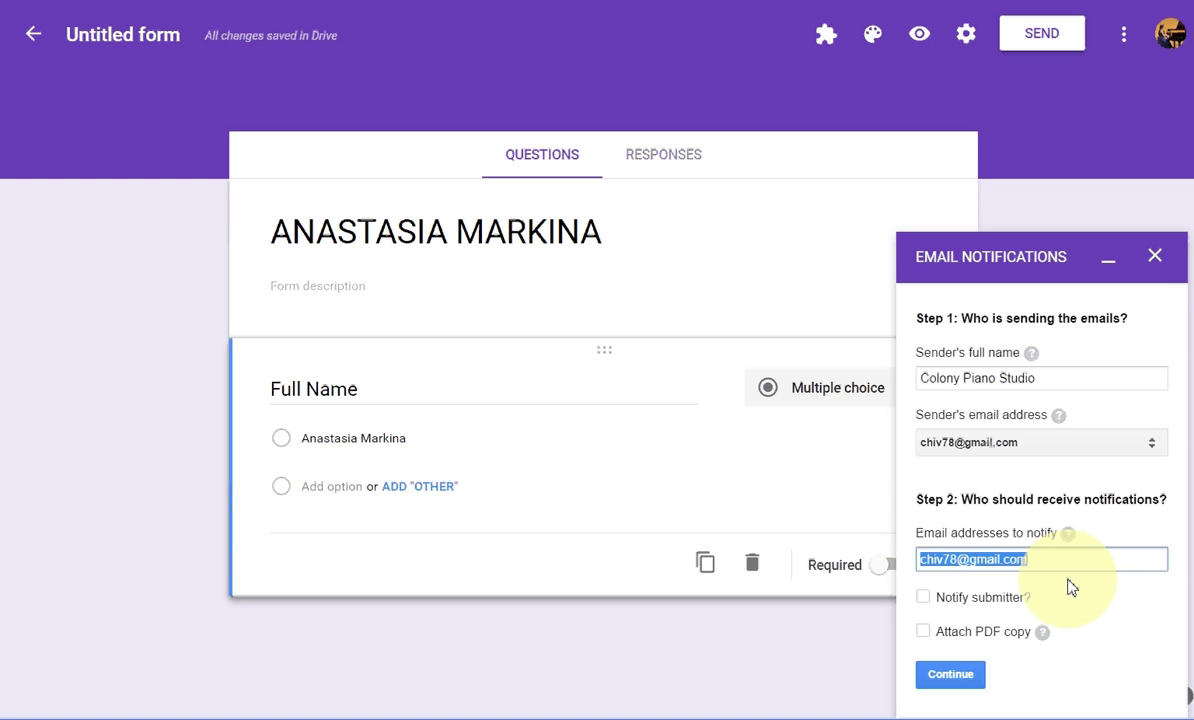
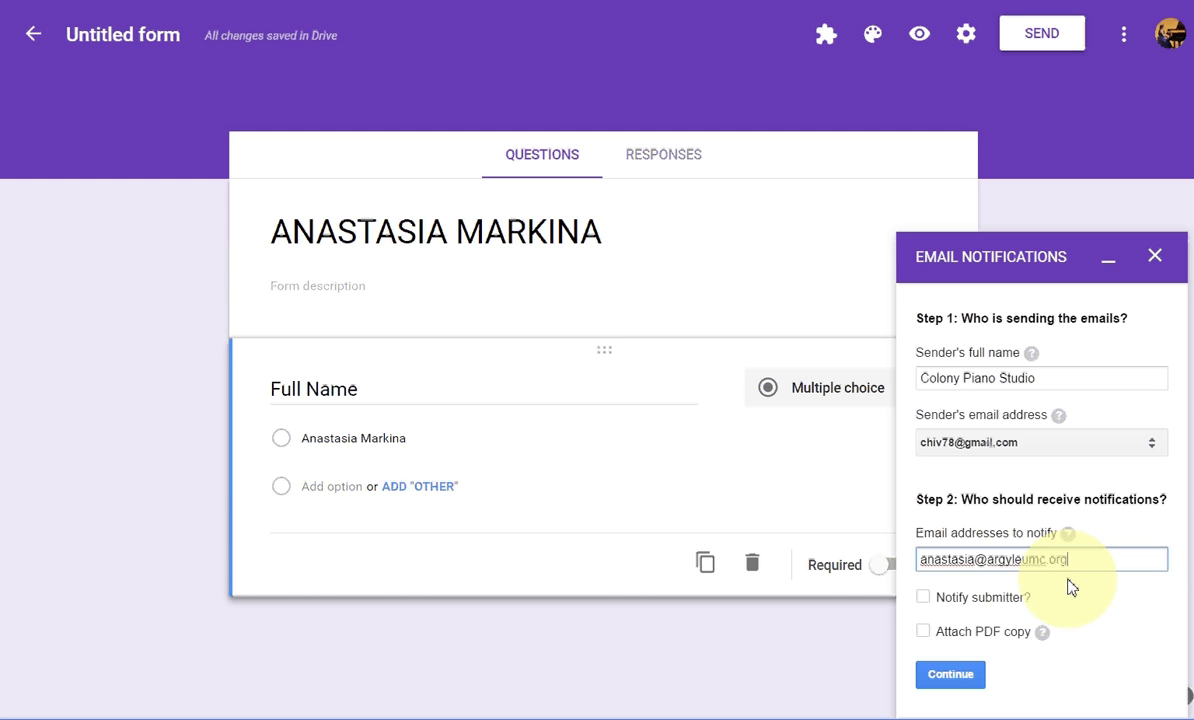
pyautogui.click(923, 599)
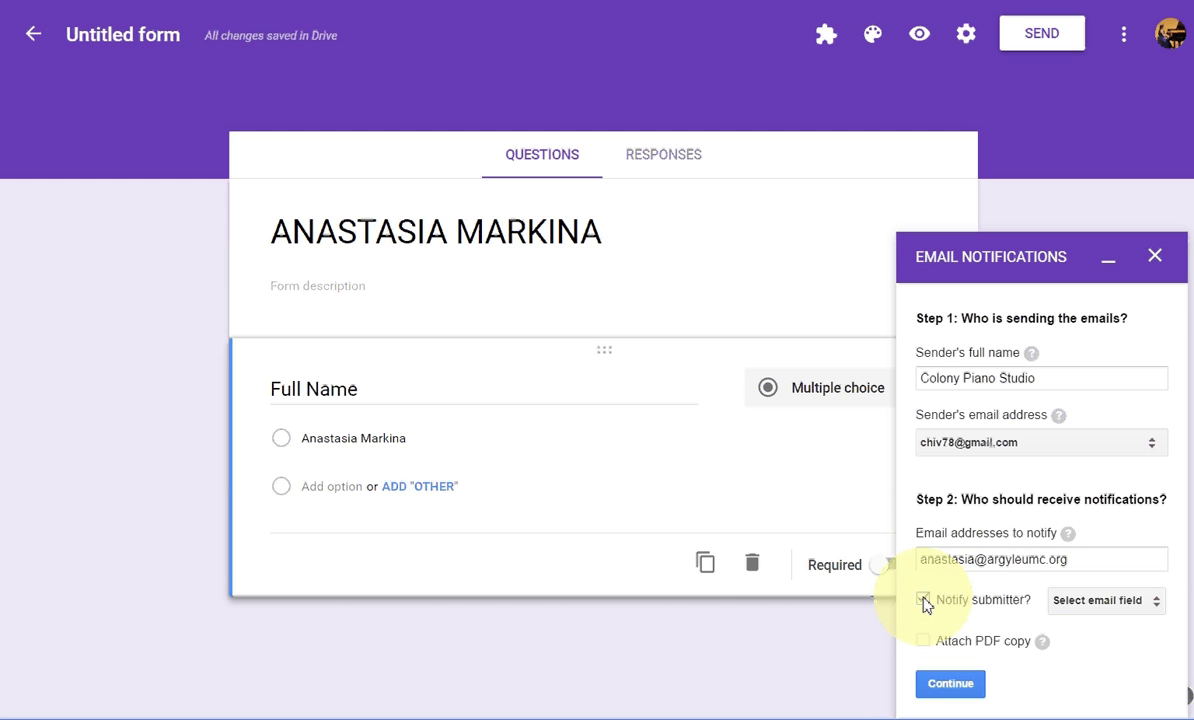
pyautogui.click(1060, 604)
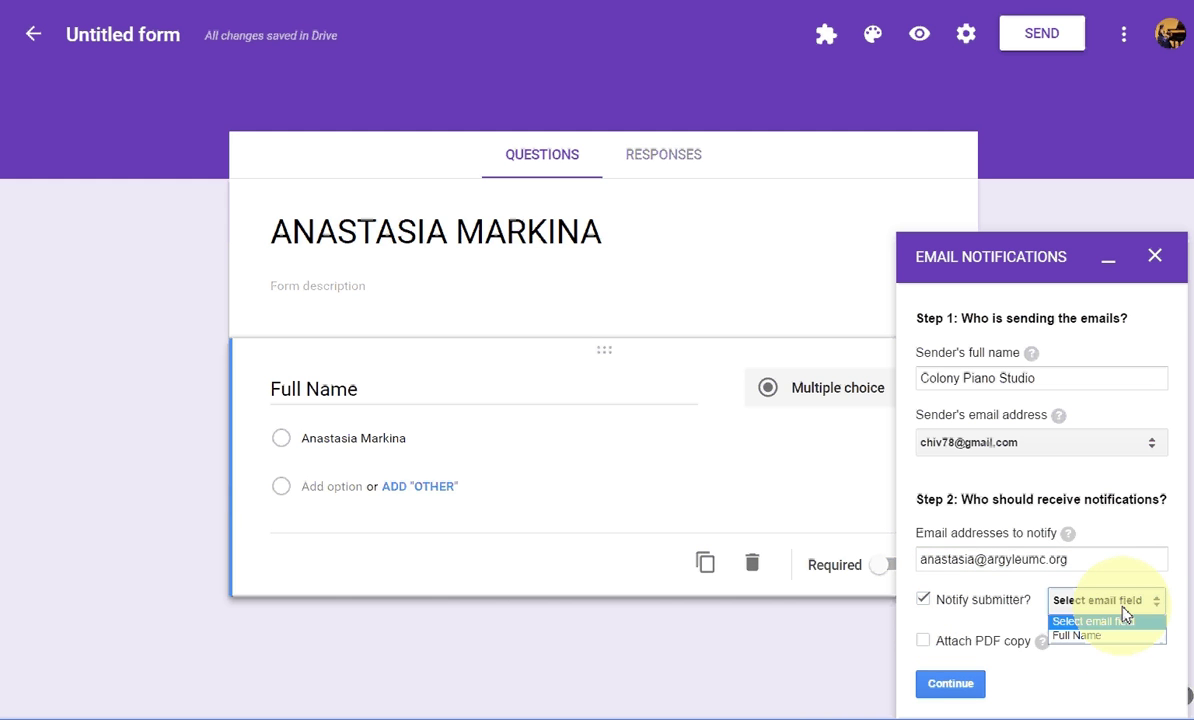
pyautogui.click(1112, 636)
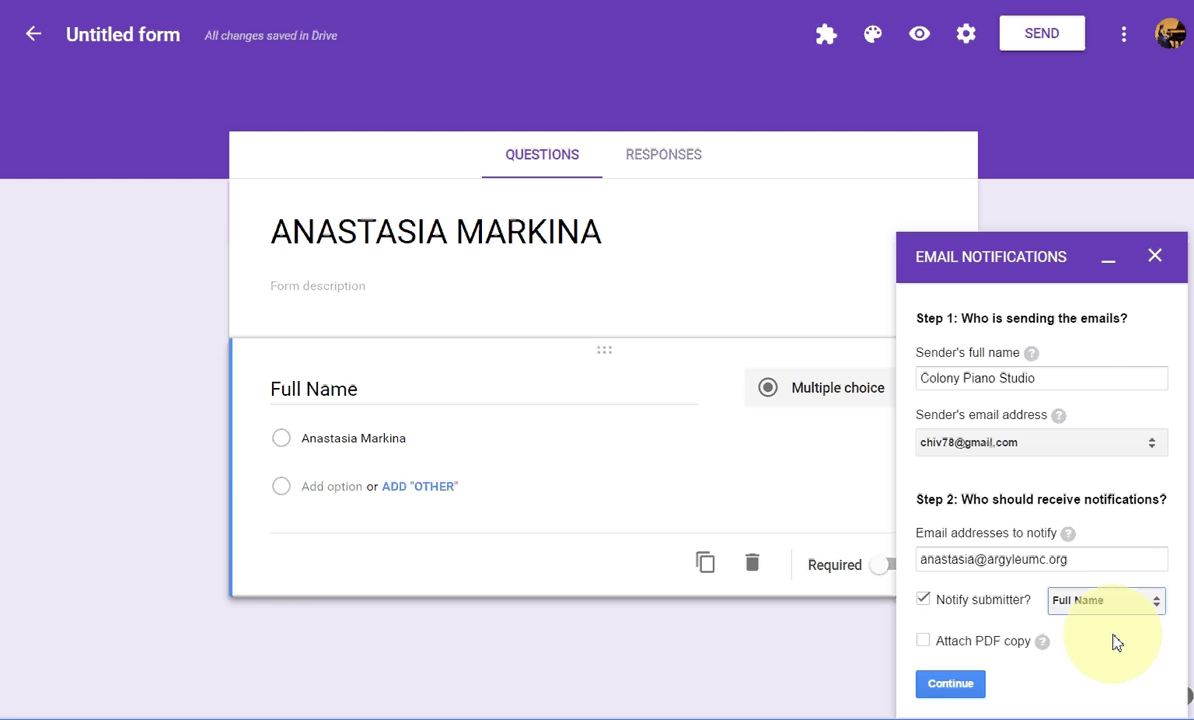
pyautogui.click(965, 688)
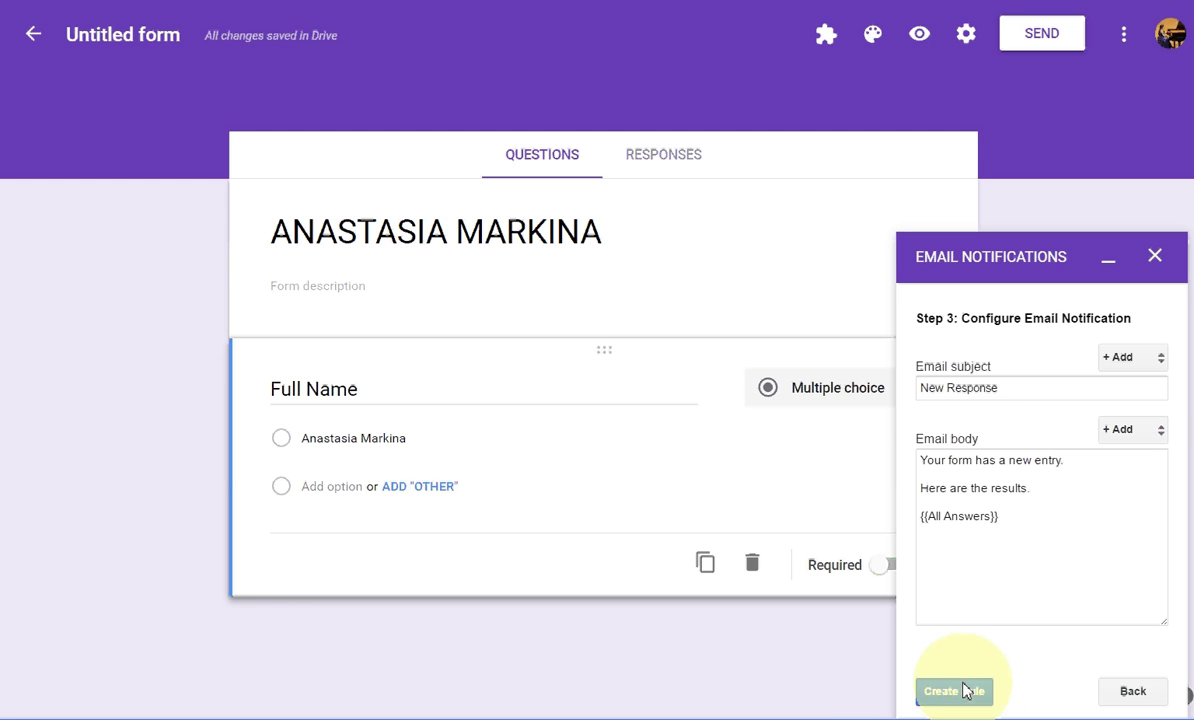
# Step: Set the email subject to '{{Full Name}} is at the piano lesson!'
pyautogui.moveTo(1012, 388); pyautogui.dragTo(908, 390)
pyautogui.press('BackSpace')
pyautogui.click(1122, 362)
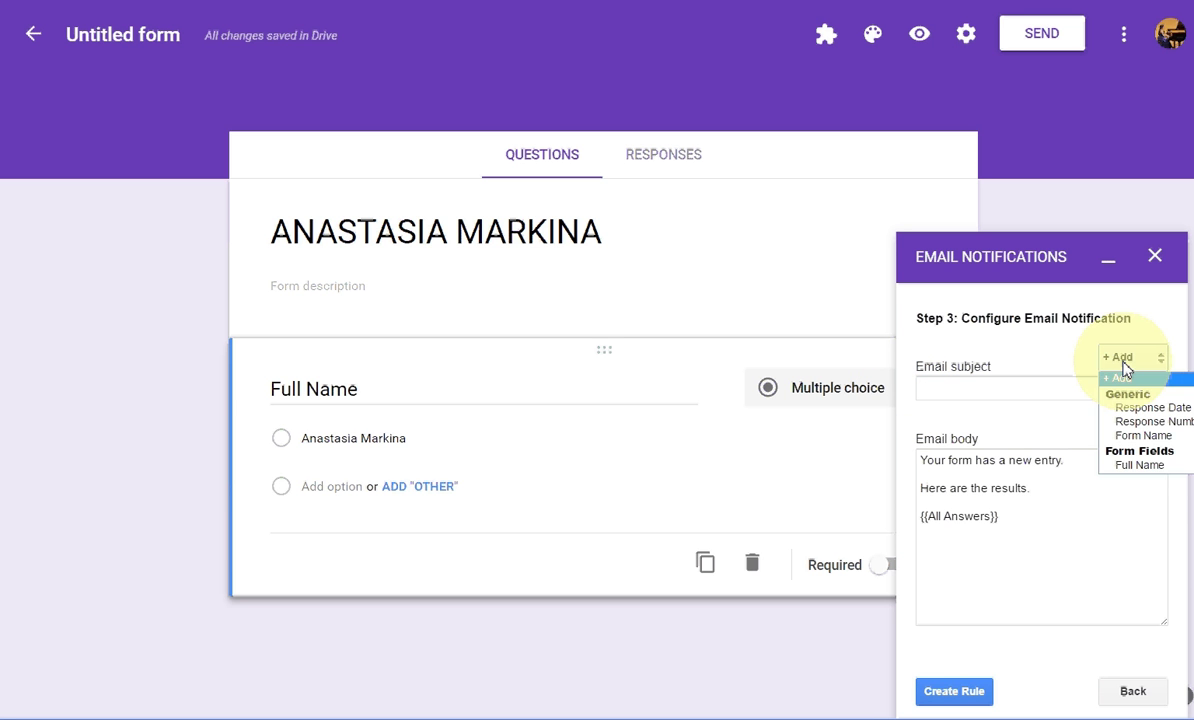
pyautogui.click(1115, 466)
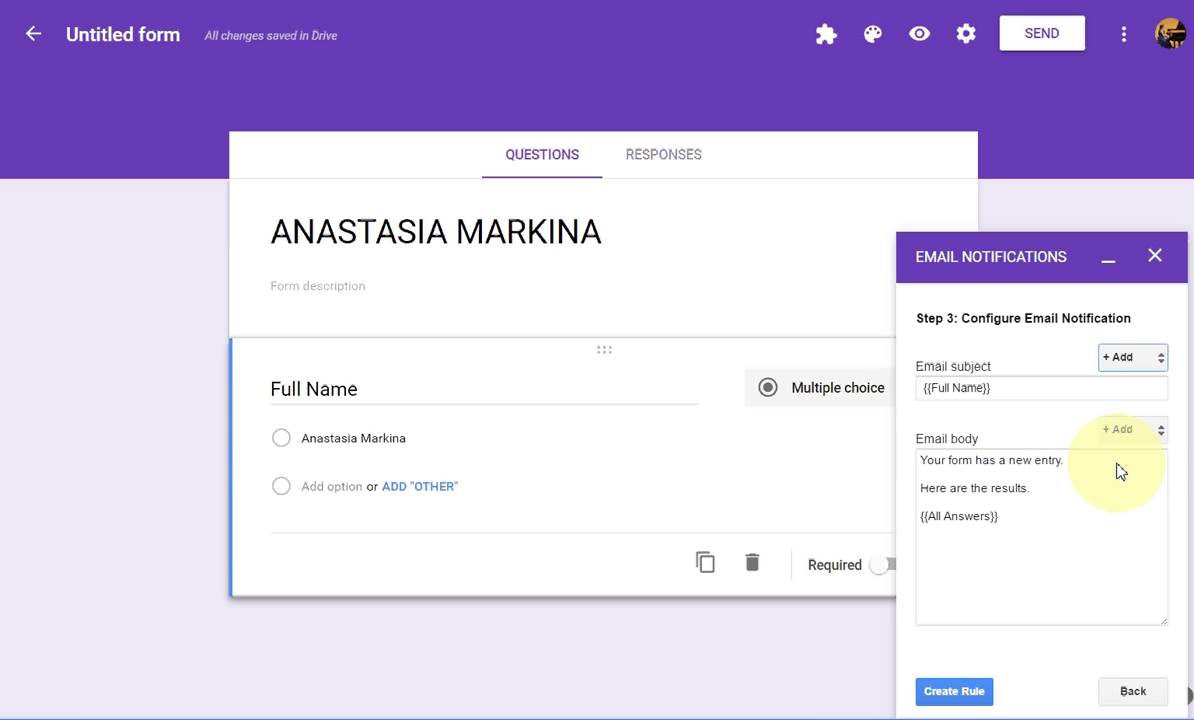
pyautogui.click(1039, 391)
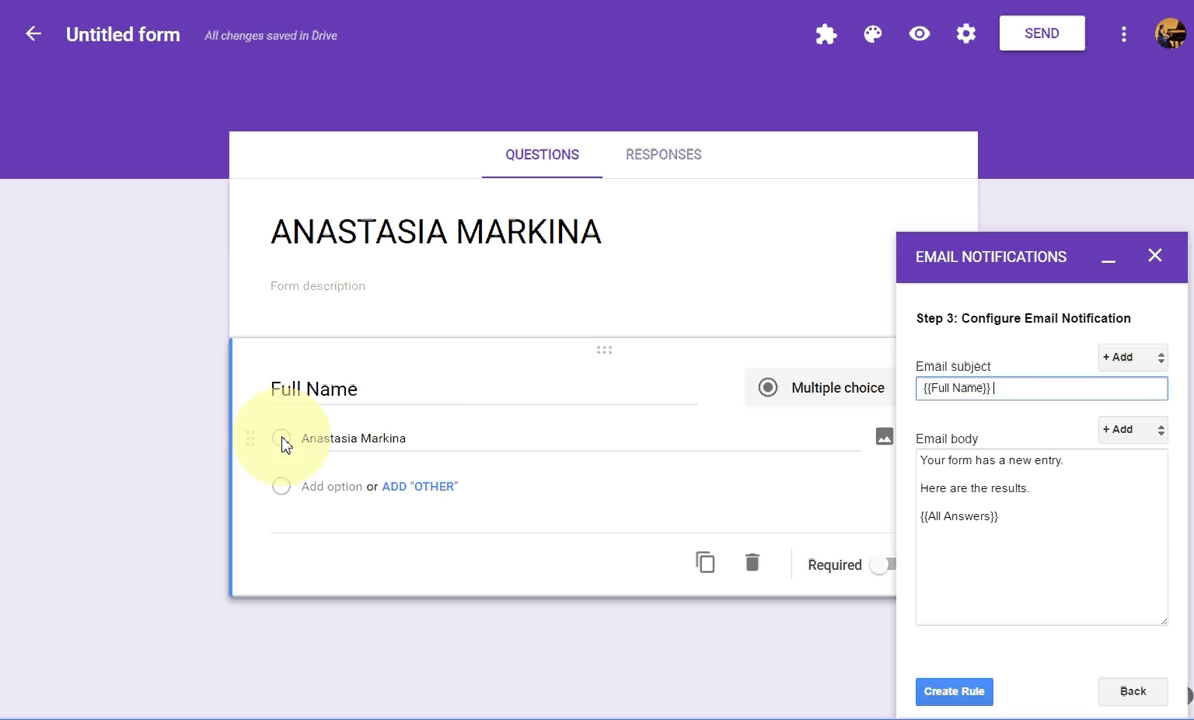
pyautogui.click(1020, 392)
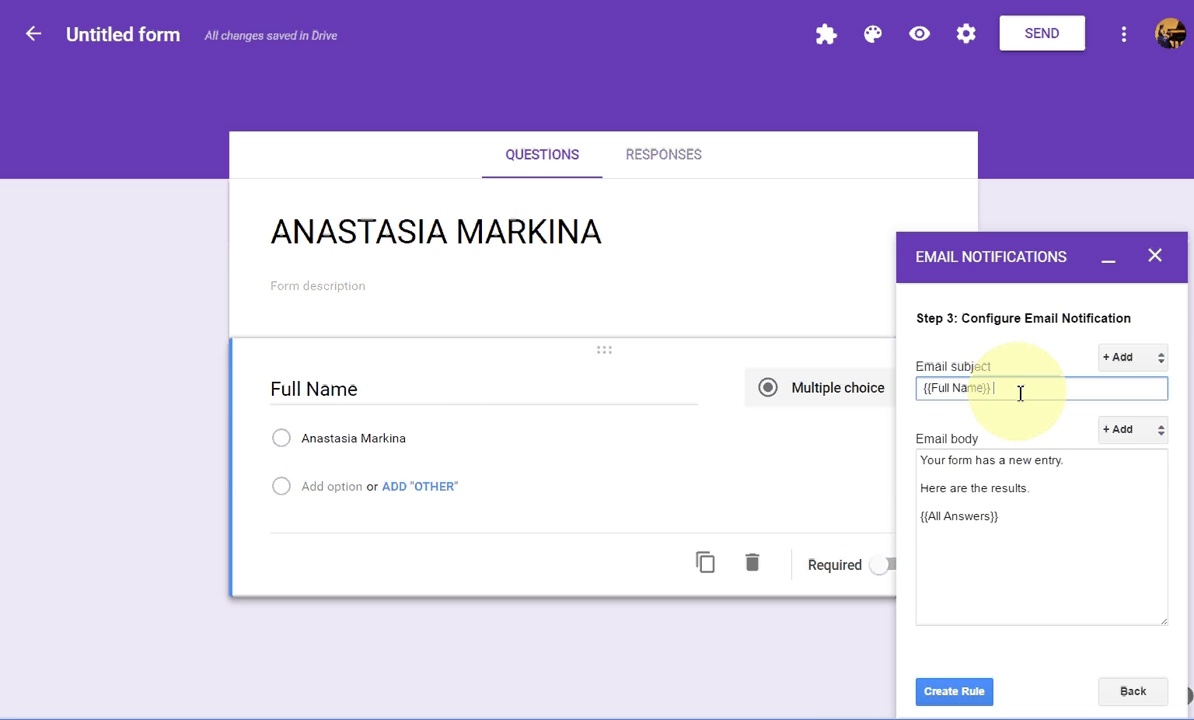
pyautogui.write('is at the piano lesson!')
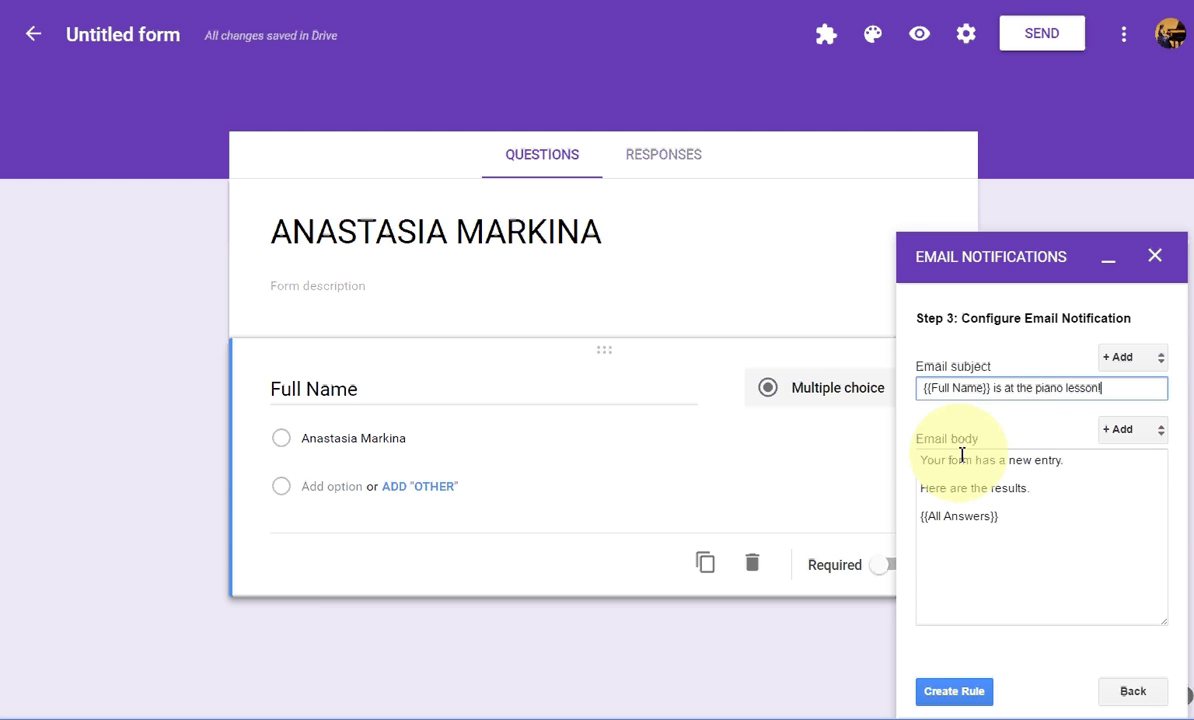
# Step: Trim the email body to only {{All Answers}} and create the rule
pyautogui.moveTo(922, 461); pyautogui.dragTo(1047, 491)
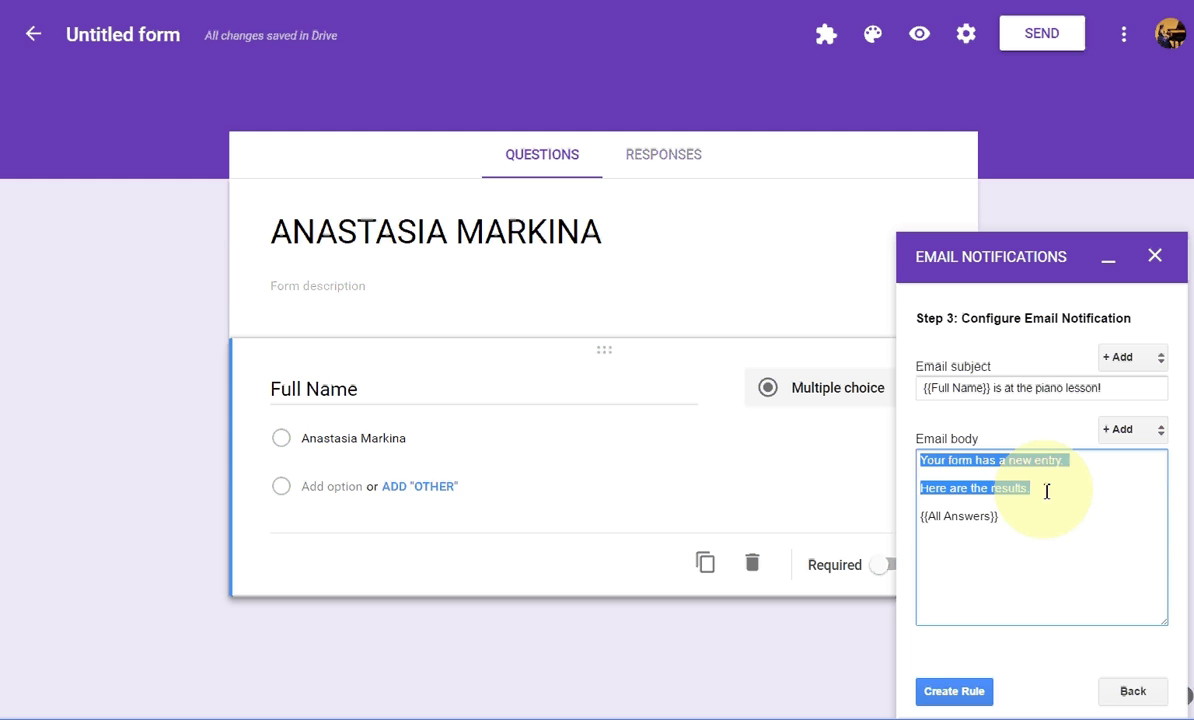
pyautogui.press('Delete')
pyautogui.press('Delete')
pyautogui.press('Delete')
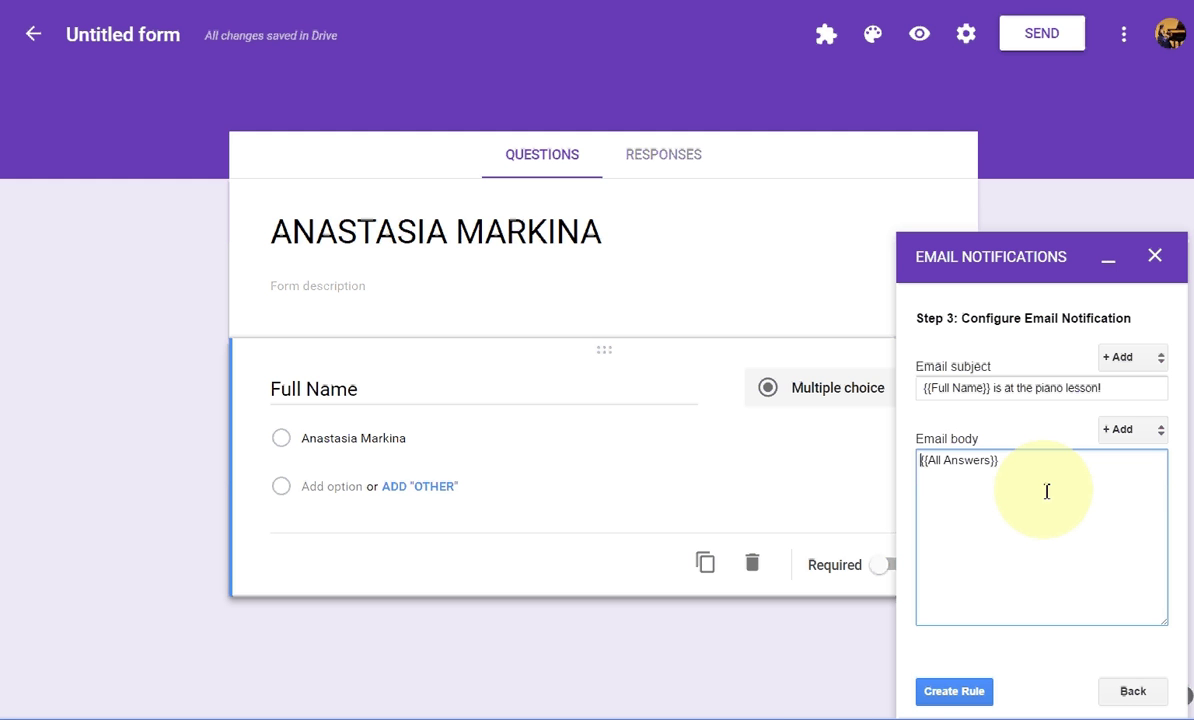
pyautogui.click(954, 697)
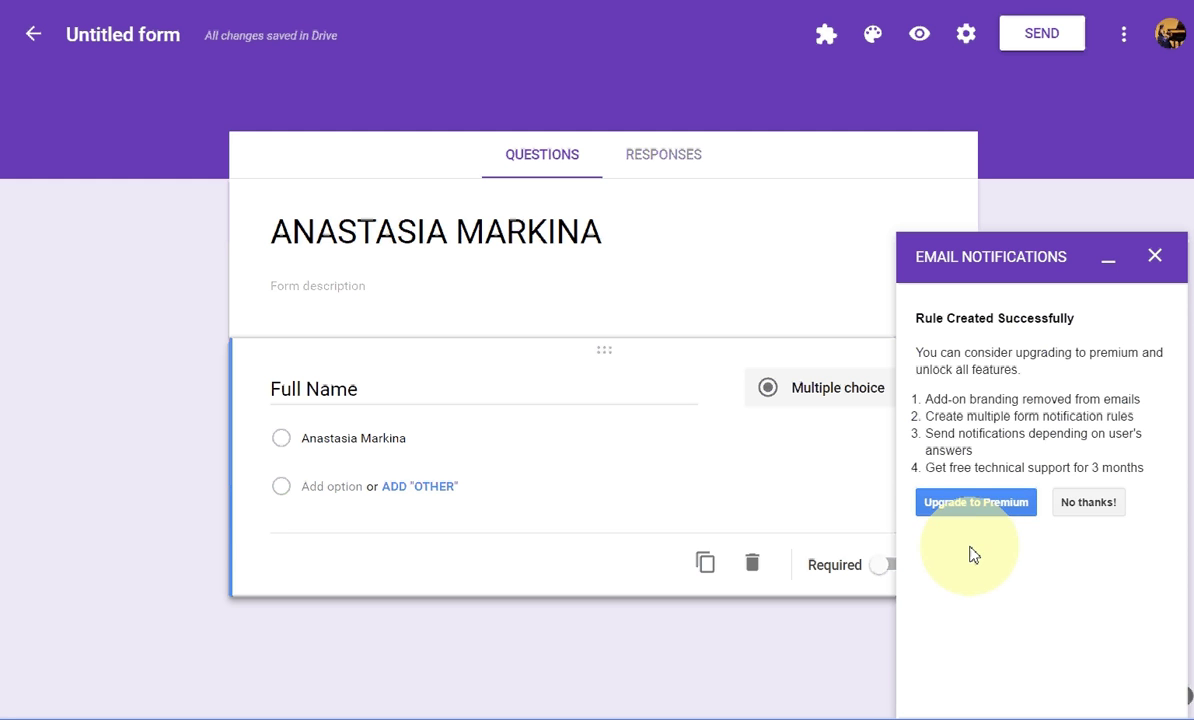
# Step: Decline the premium upgrade offer and bring up the form's More options menu
pyautogui.click(1088, 508)
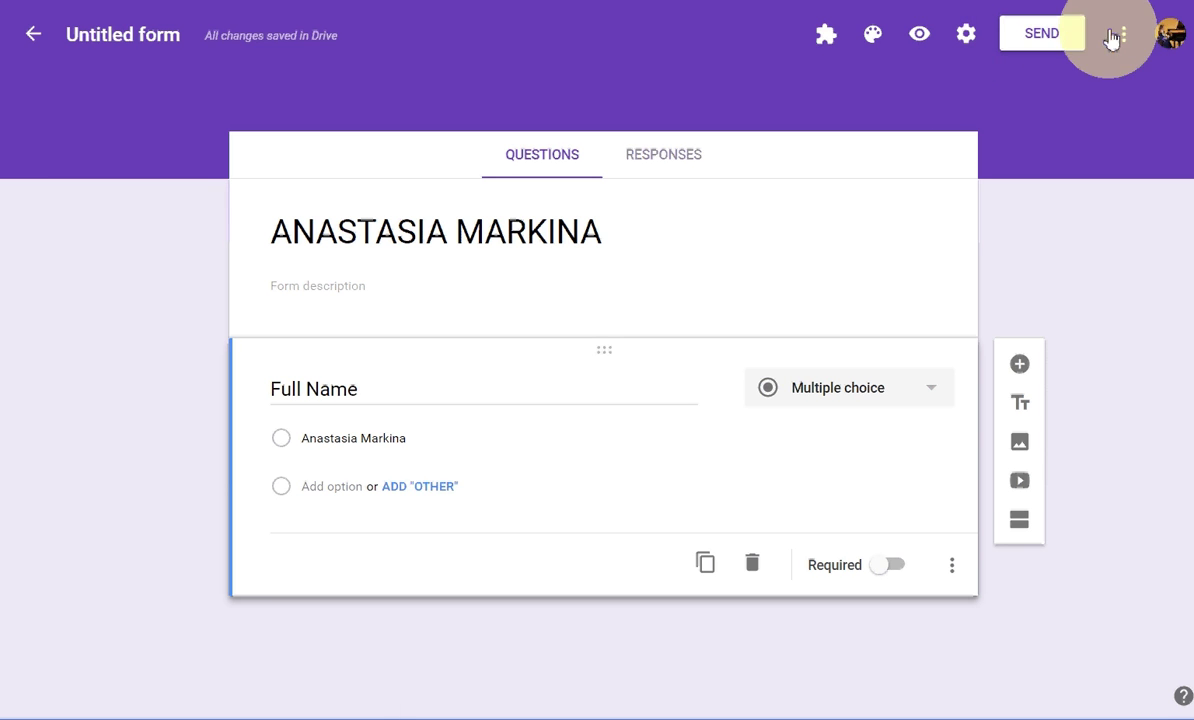
pyautogui.click(1125, 40)
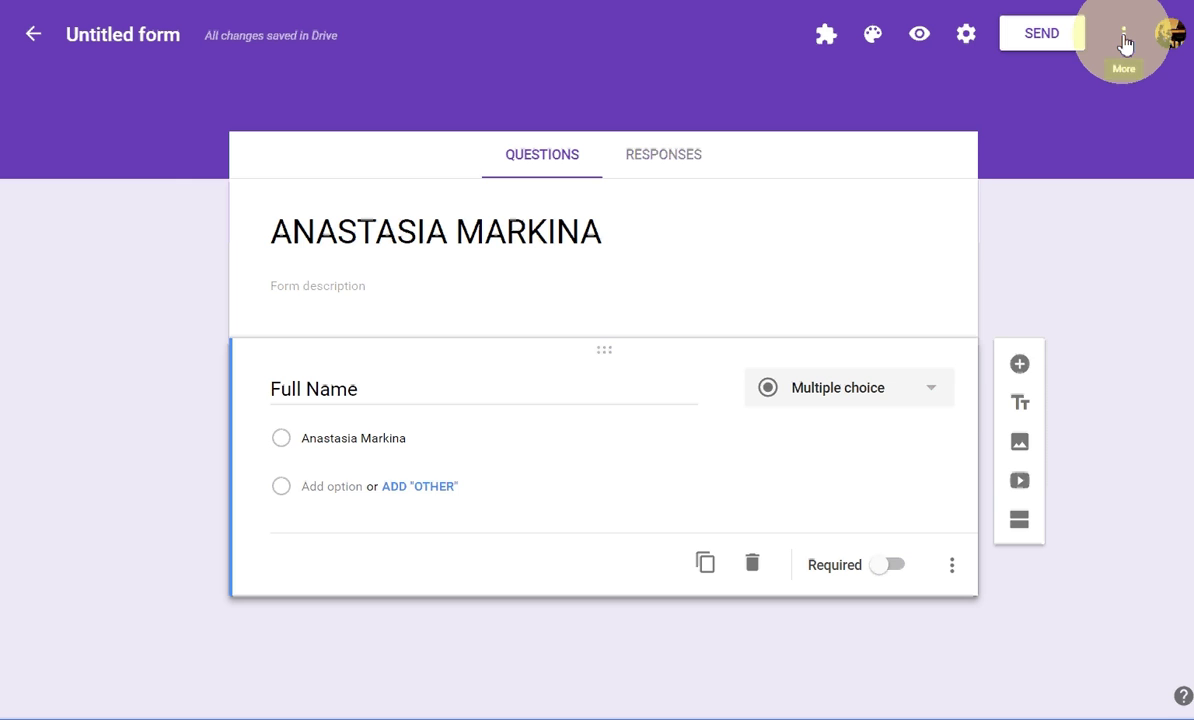
pyautogui.click(1124, 38)
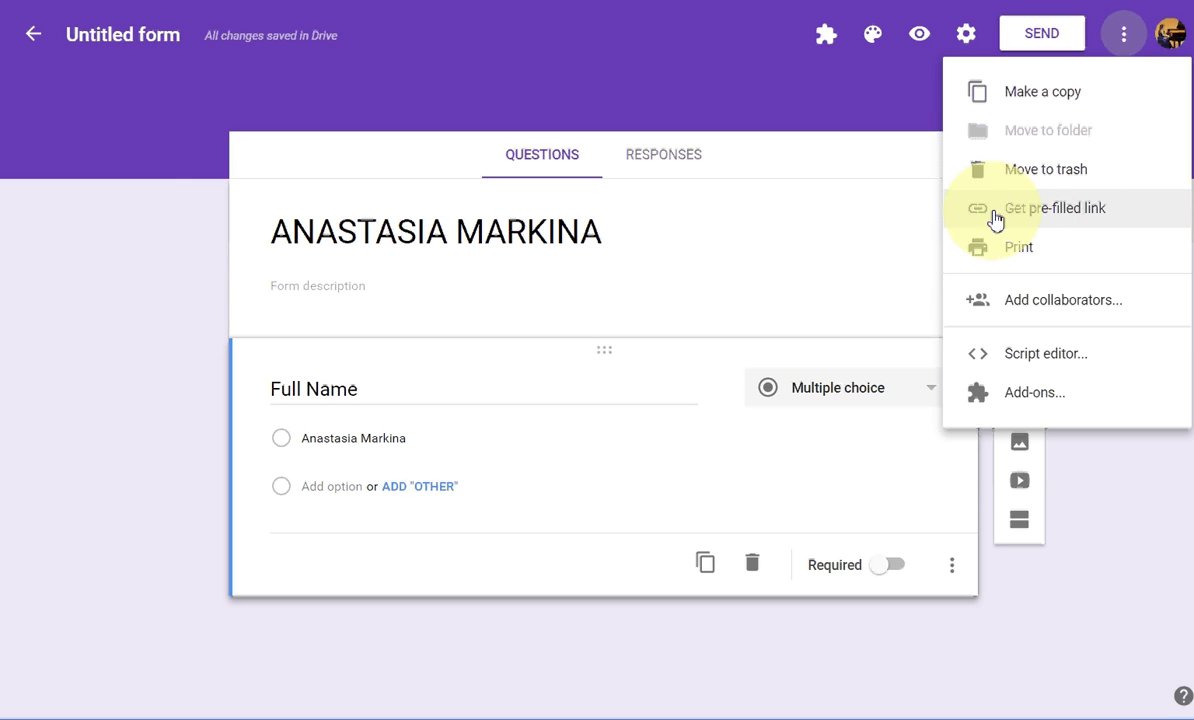
# Step: Generate a pre-filled link with the name answer selected, copy it, and open Notepad
pyautogui.click(1024, 220)
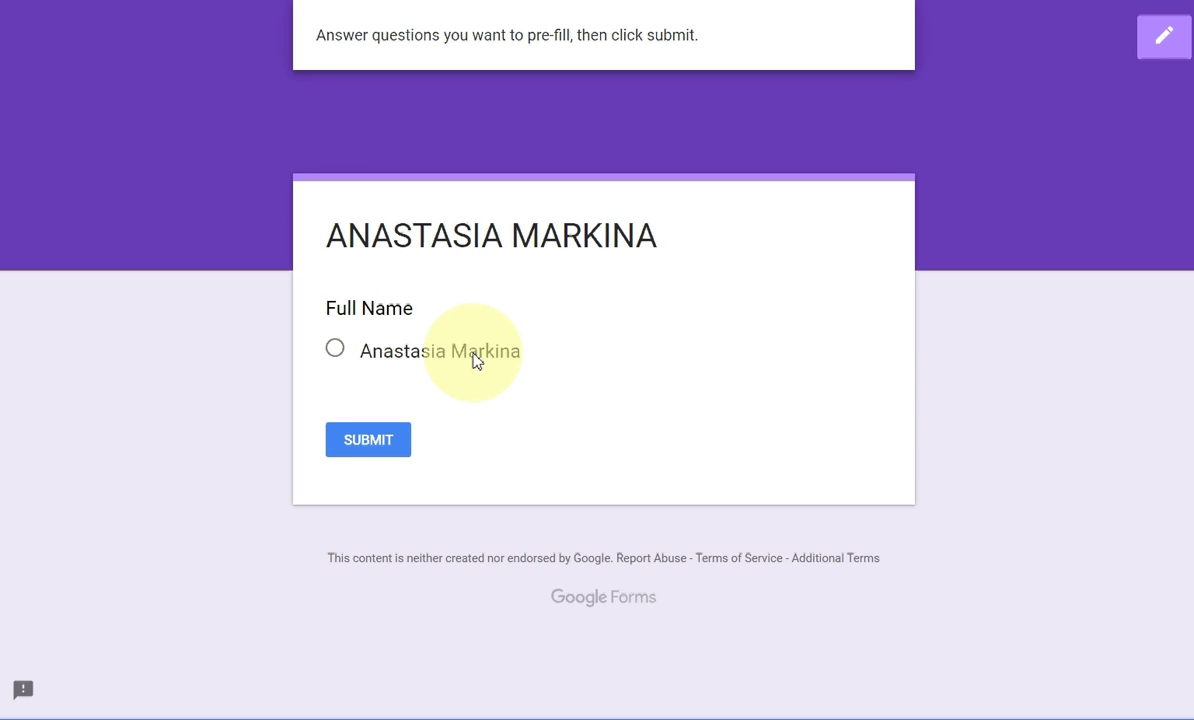
pyautogui.click(336, 352)
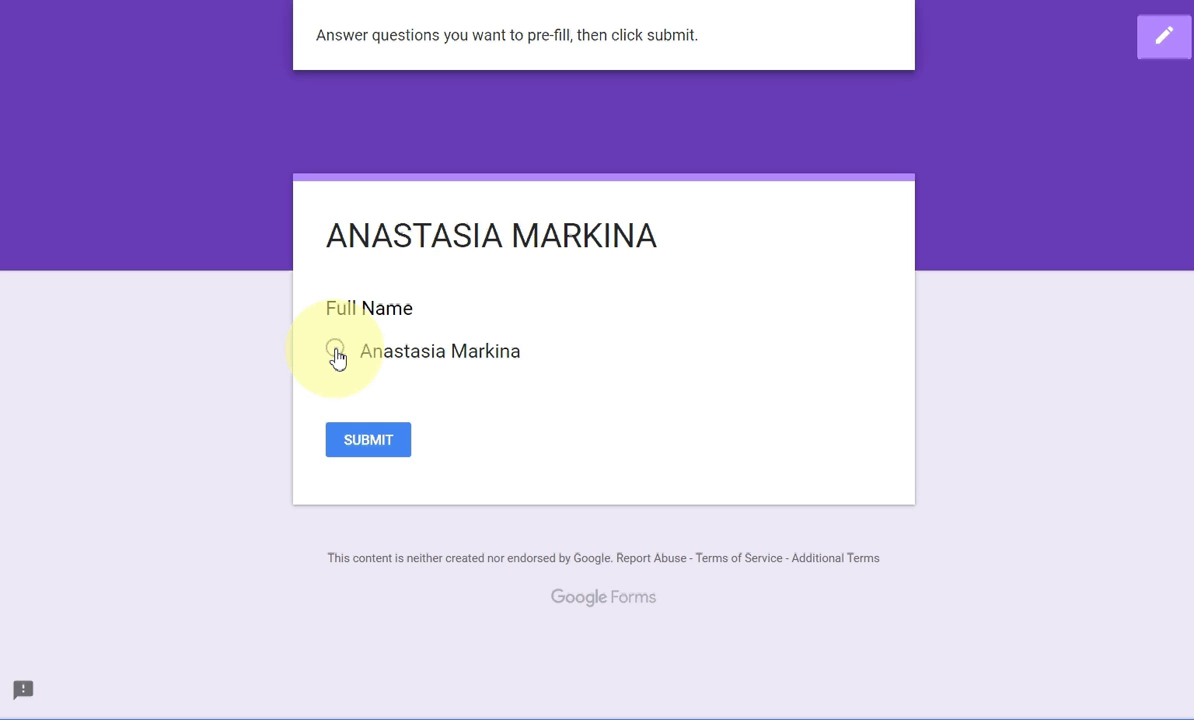
pyautogui.click(368, 445)
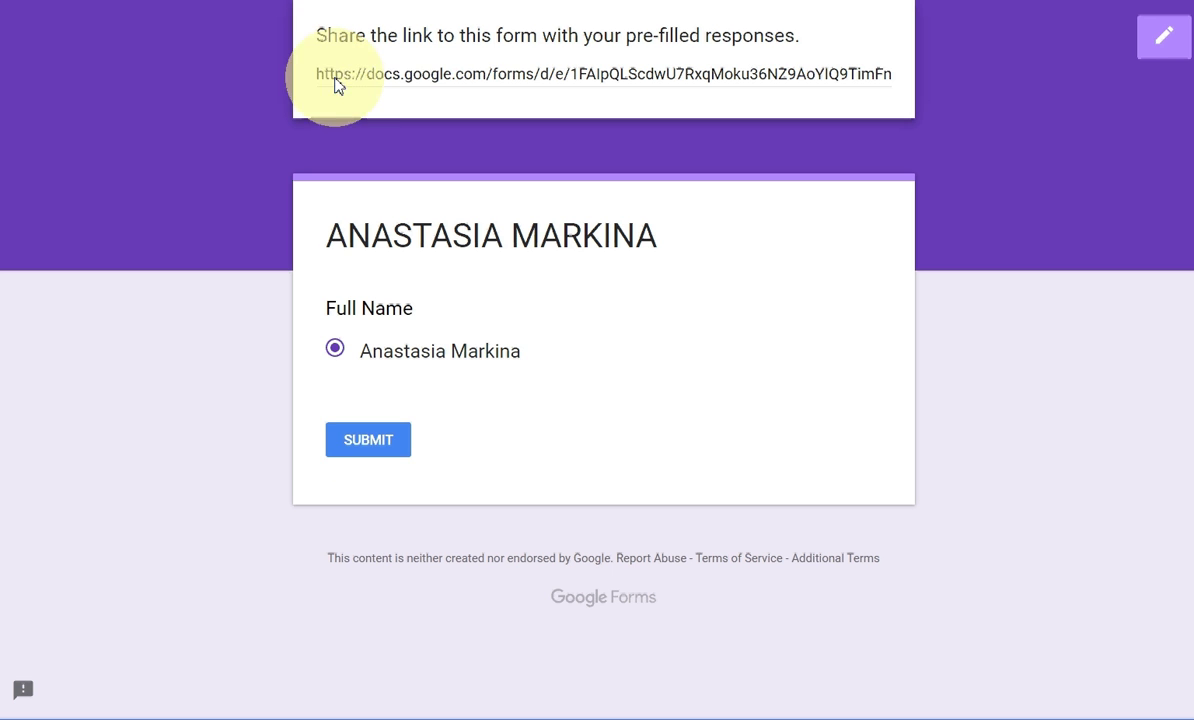
pyautogui.click(568, 82)
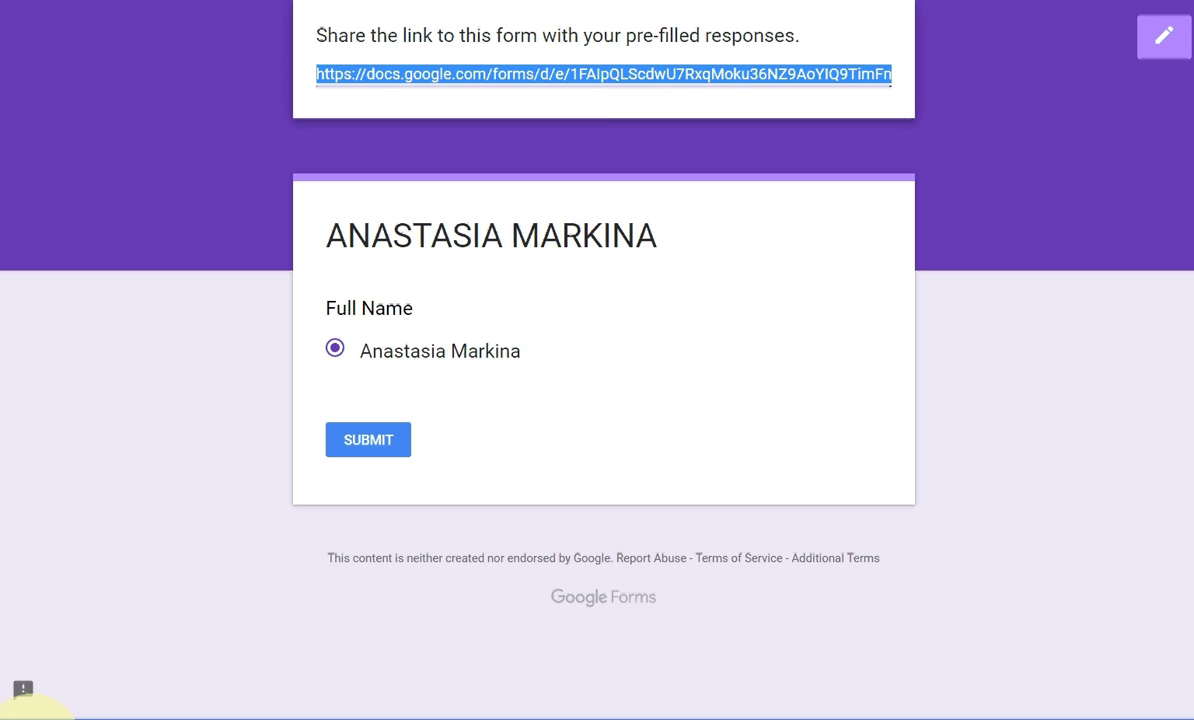
pyautogui.click(50, 716)
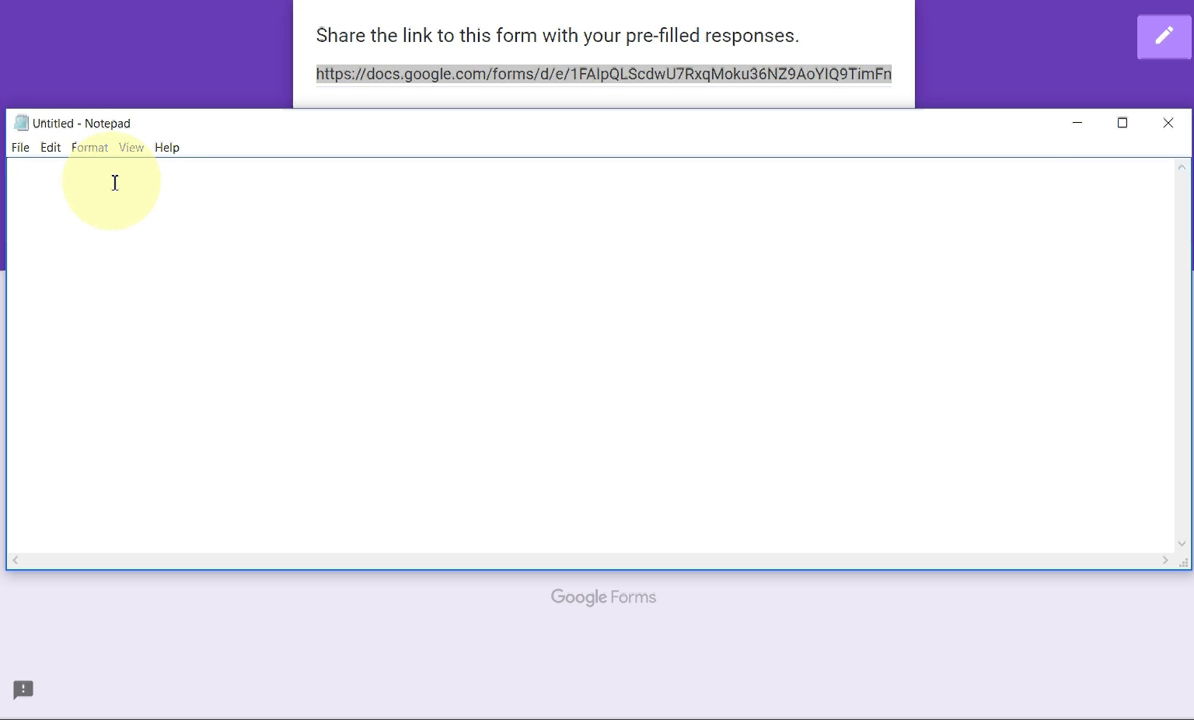
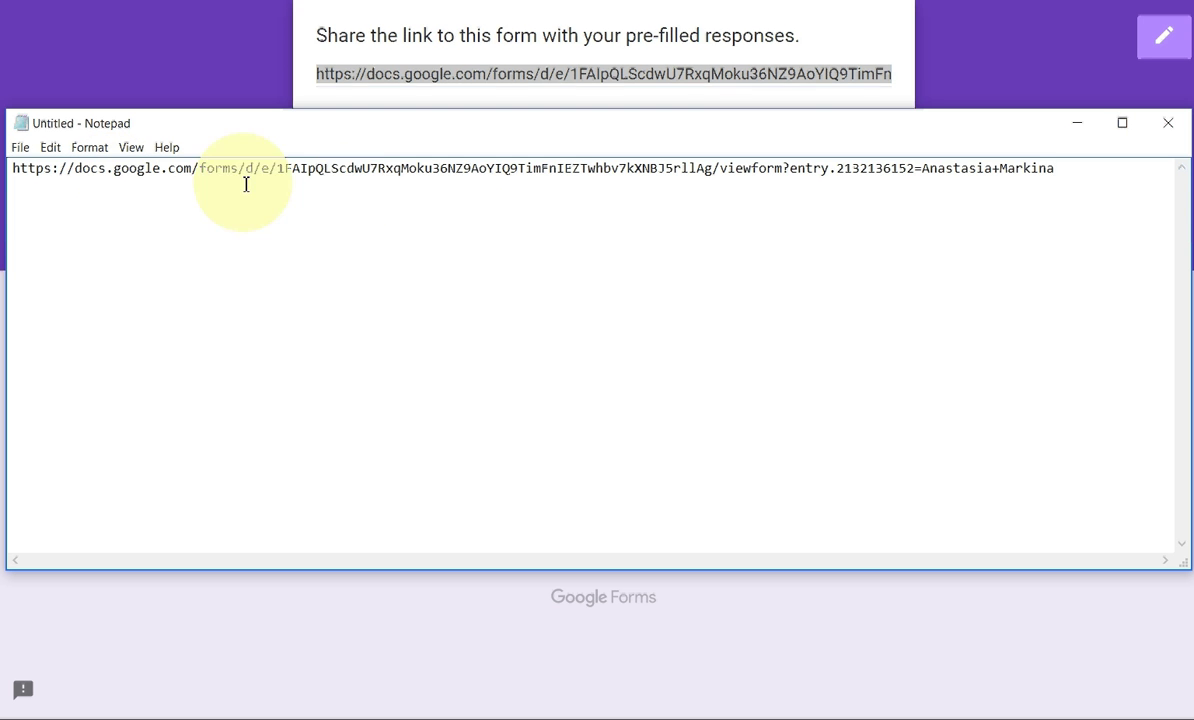
# Step: Paste the link into Notepad and replace 'viewform' with 'formResponse'
pyautogui.click(722, 168)
pyautogui.moveTo(722, 168); pyautogui.dragTo(782, 170)
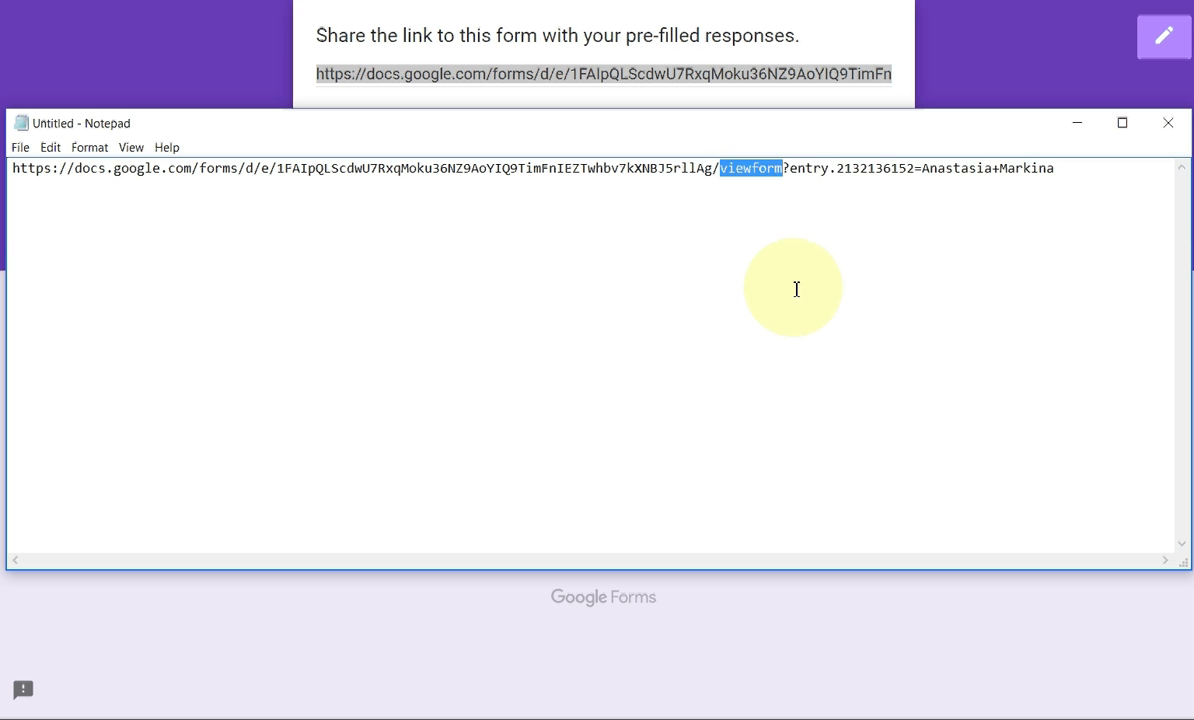
pyautogui.write('formResponse')
pyautogui.press('Left')
pyautogui.press('Left')
pyautogui.press('Left')
pyautogui.press('Left')
pyautogui.press('Left')
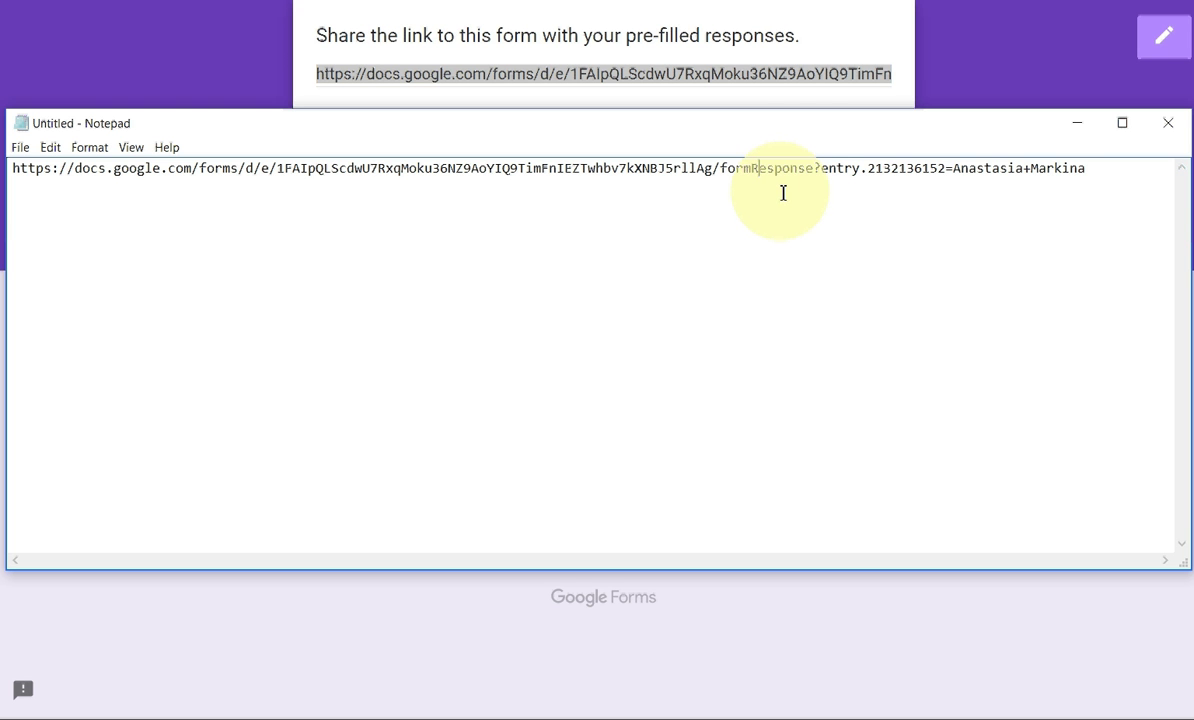
# Step: Copy the whole edited link and focus the QR Code Generator text box
pyautogui.click(883, 242)
pyautogui.click(1077, 184)
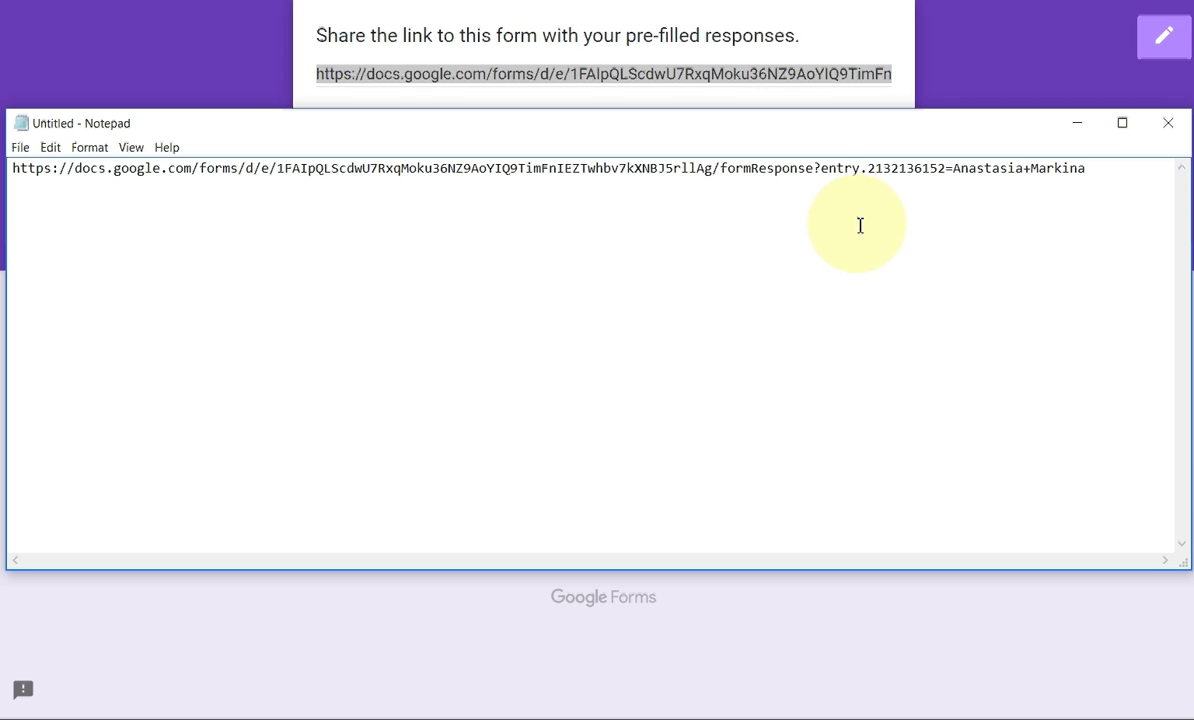
pyautogui.moveTo(1087, 179); pyautogui.dragTo(14, 168)
pyautogui.hotkey('ctrl', 'c')
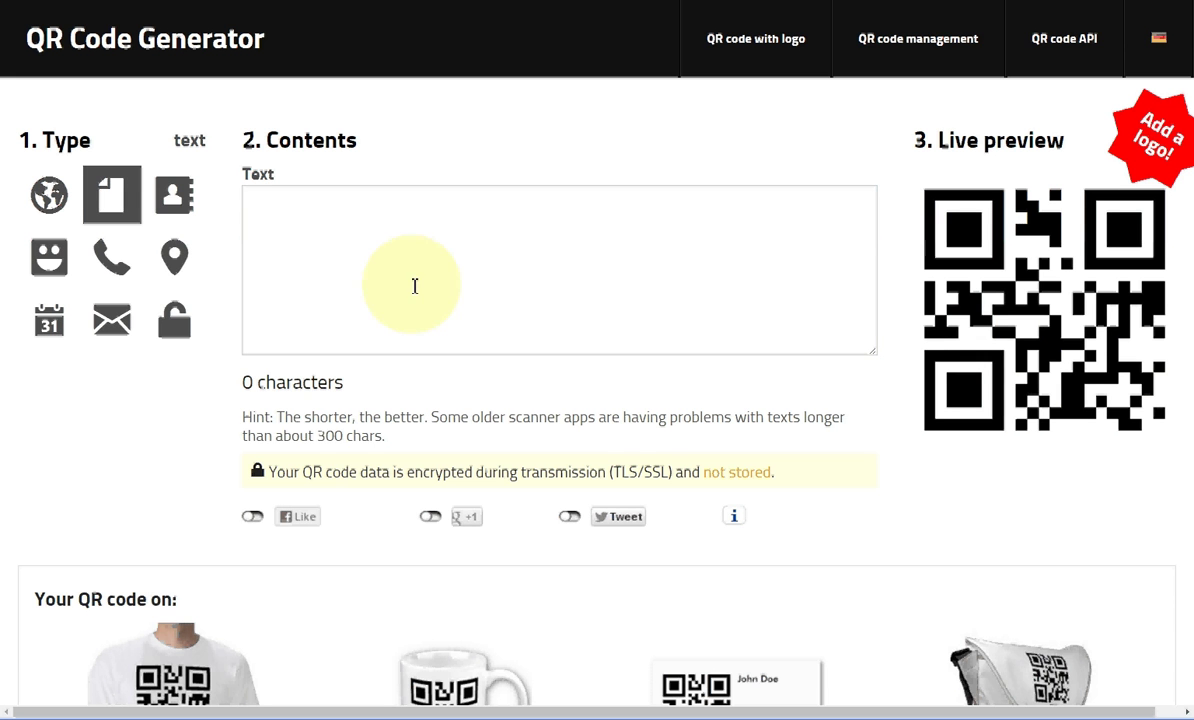
pyautogui.click(369, 239)
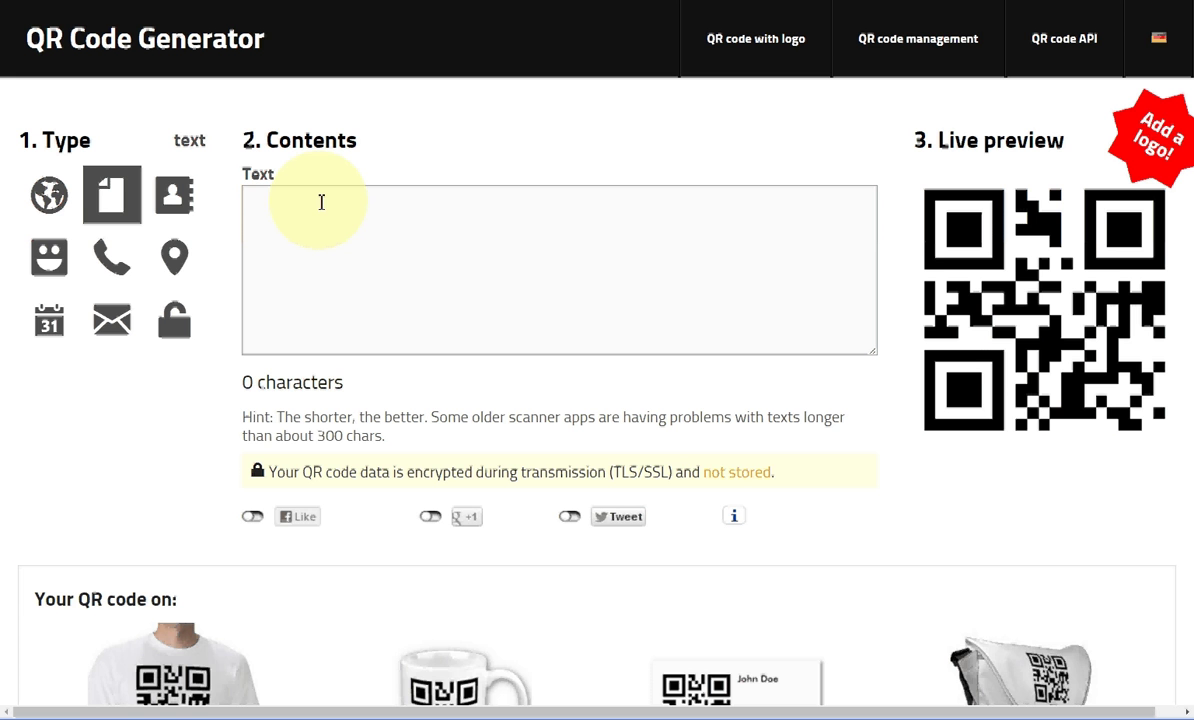
# Step: Paste the formResponse link into QR Code Generator's Text contents and check the pasted URL
pyautogui.hotkey('ctrl', 'v')
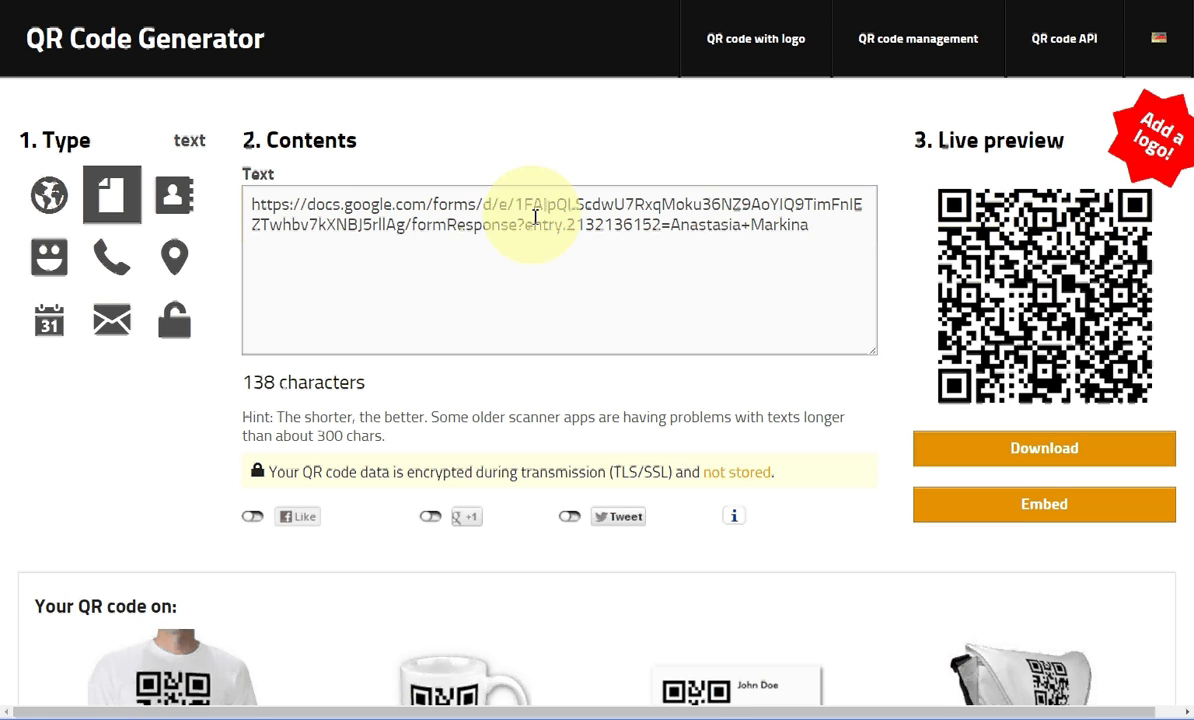
pyautogui.moveTo(412, 224); pyautogui.dragTo(519, 226)
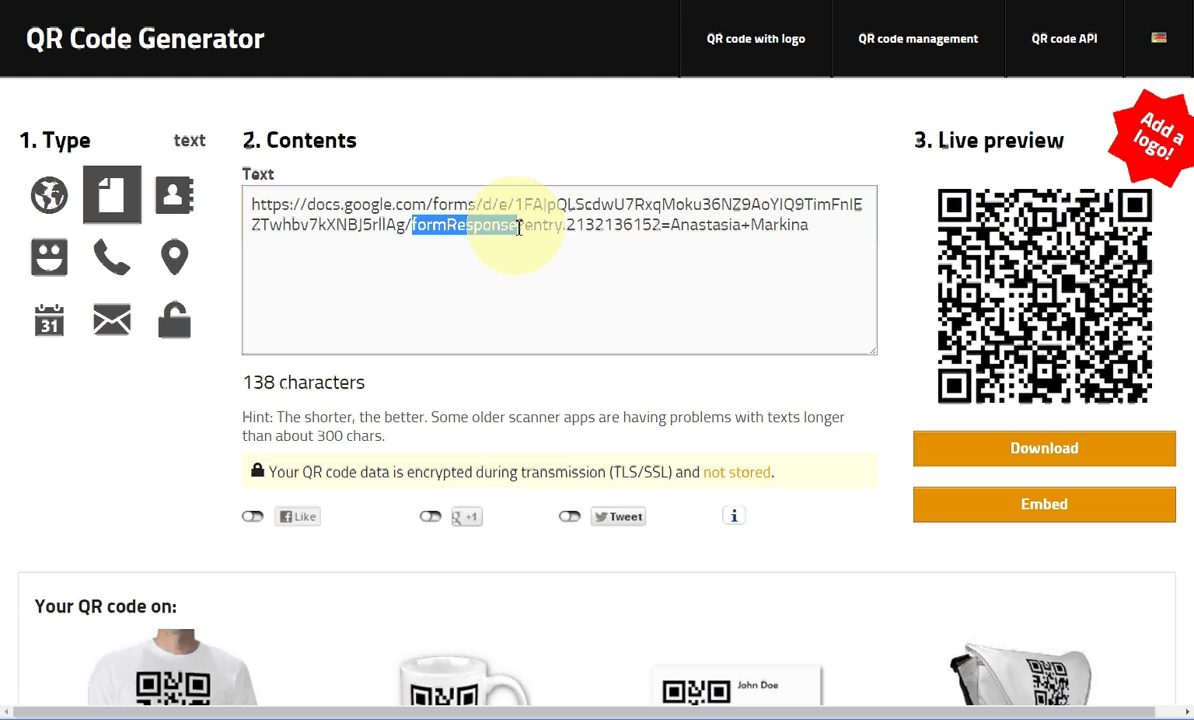
pyautogui.click(536, 267)
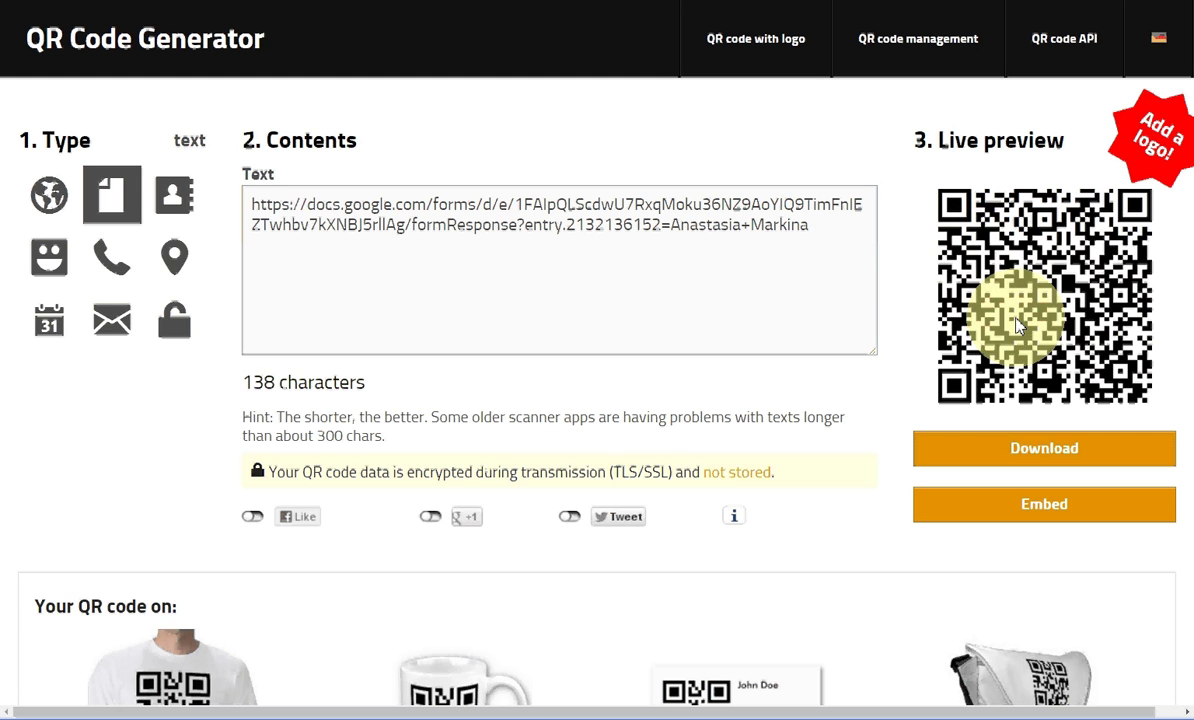
pyautogui.click(613, 258)
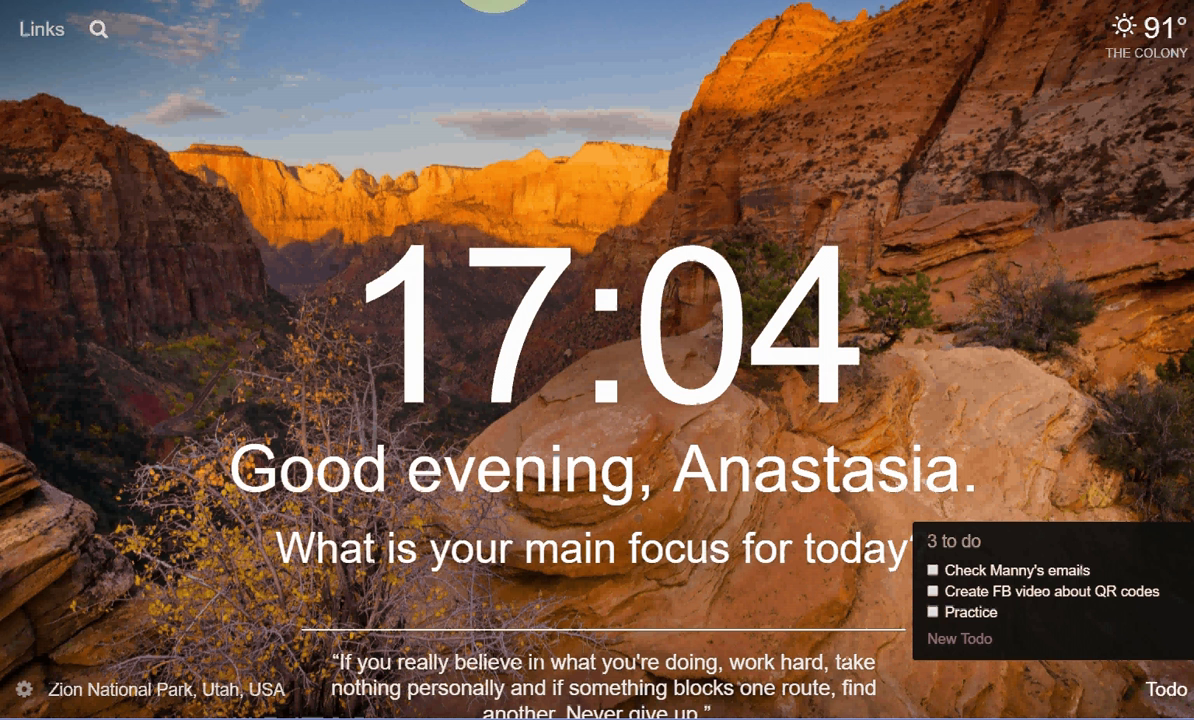
# Step: Search for 'google link shortener' and go to Google URL Shortener
pyautogui.click(493, 0)
pyautogui.write('go')
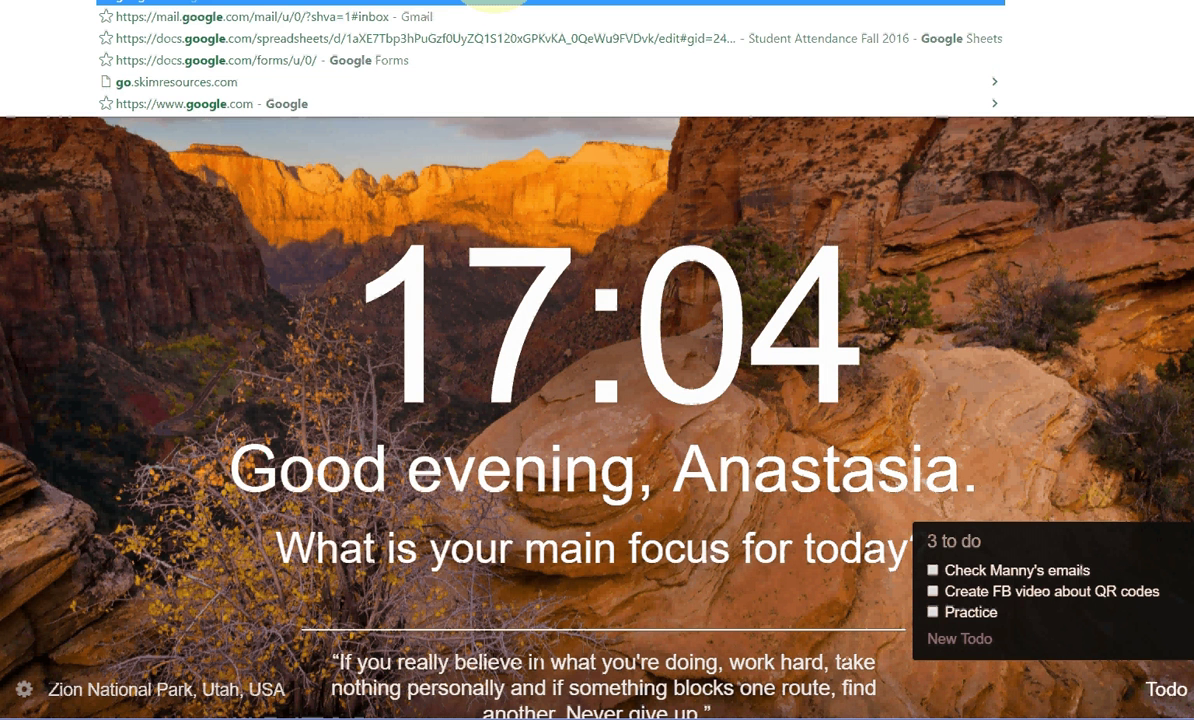
pyautogui.write('ogle link sho')
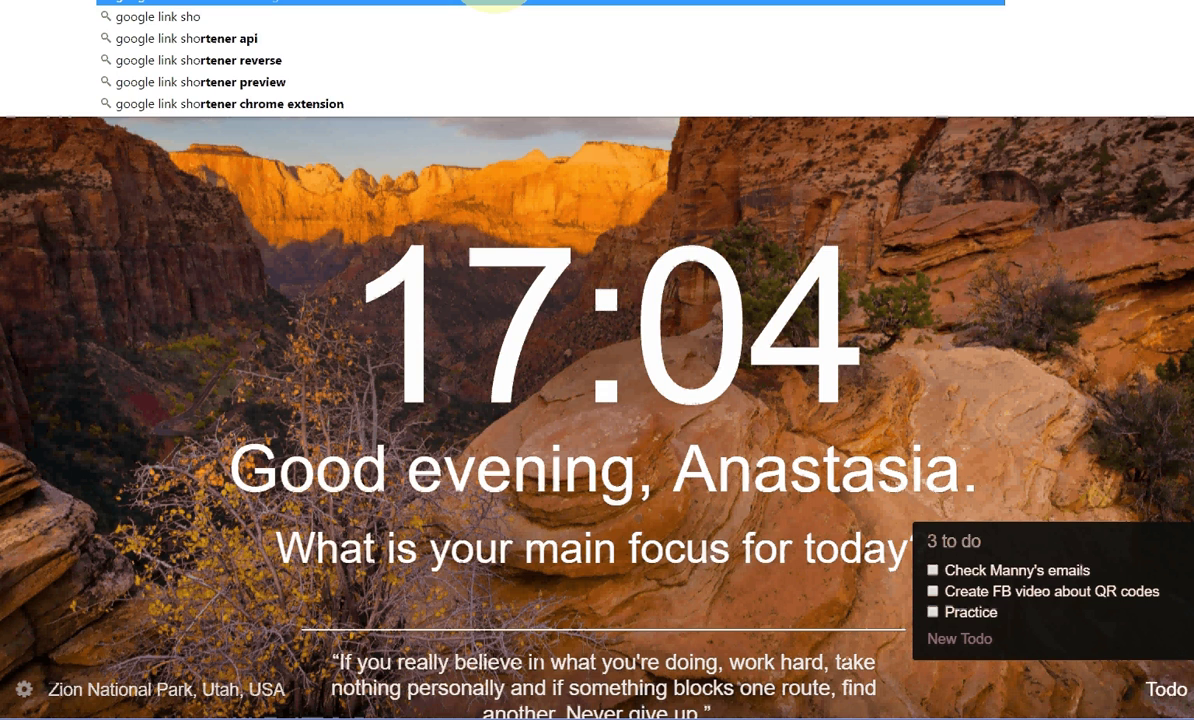
pyautogui.write('rtener')
pyautogui.press('Return')
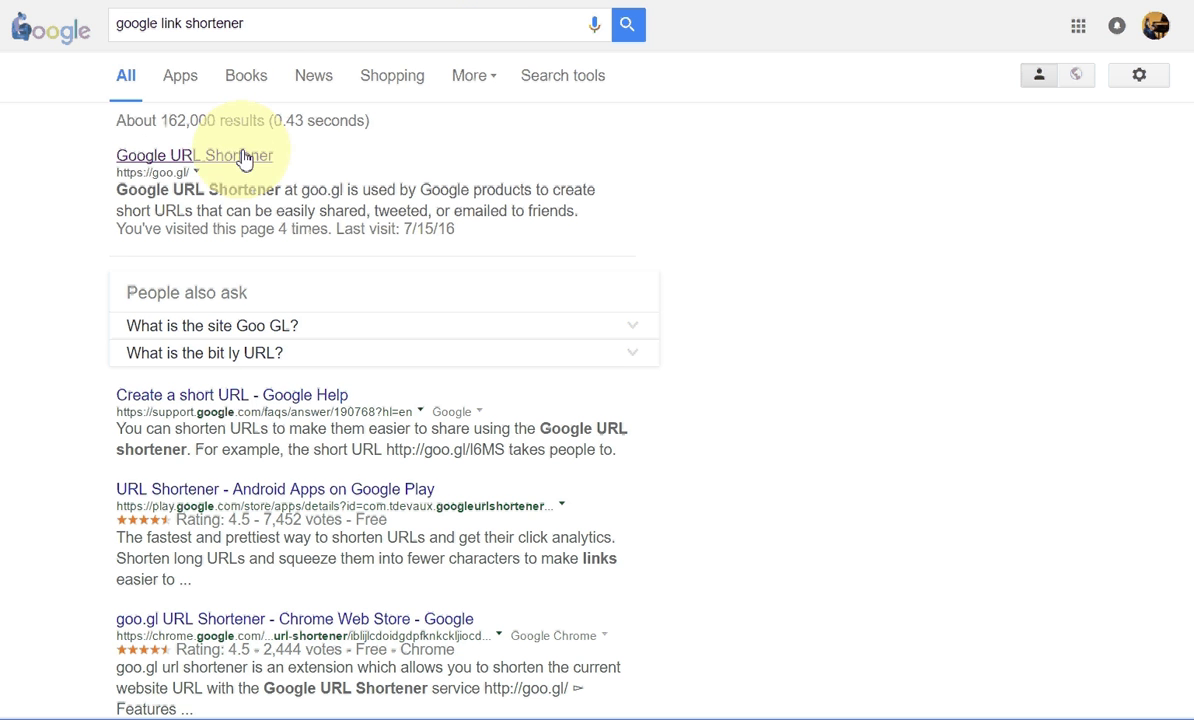
pyautogui.click(185, 158)
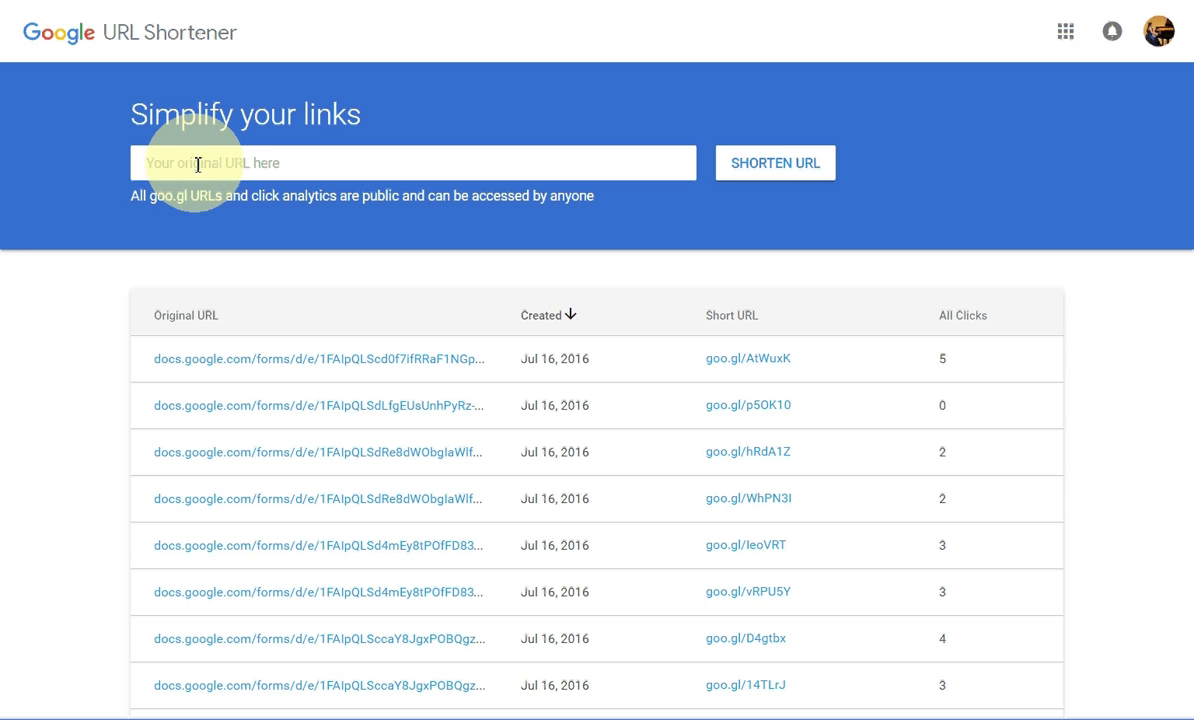
pyautogui.hotkey('ctrl', 'v')
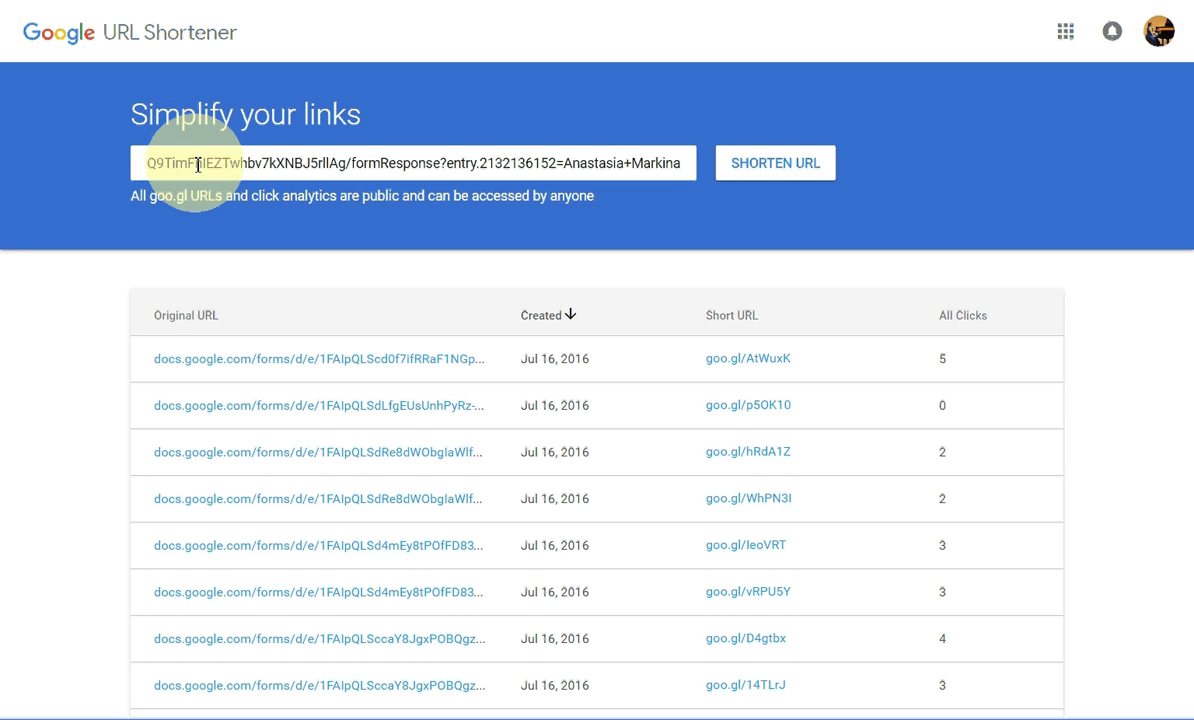
pyautogui.click(779, 176)
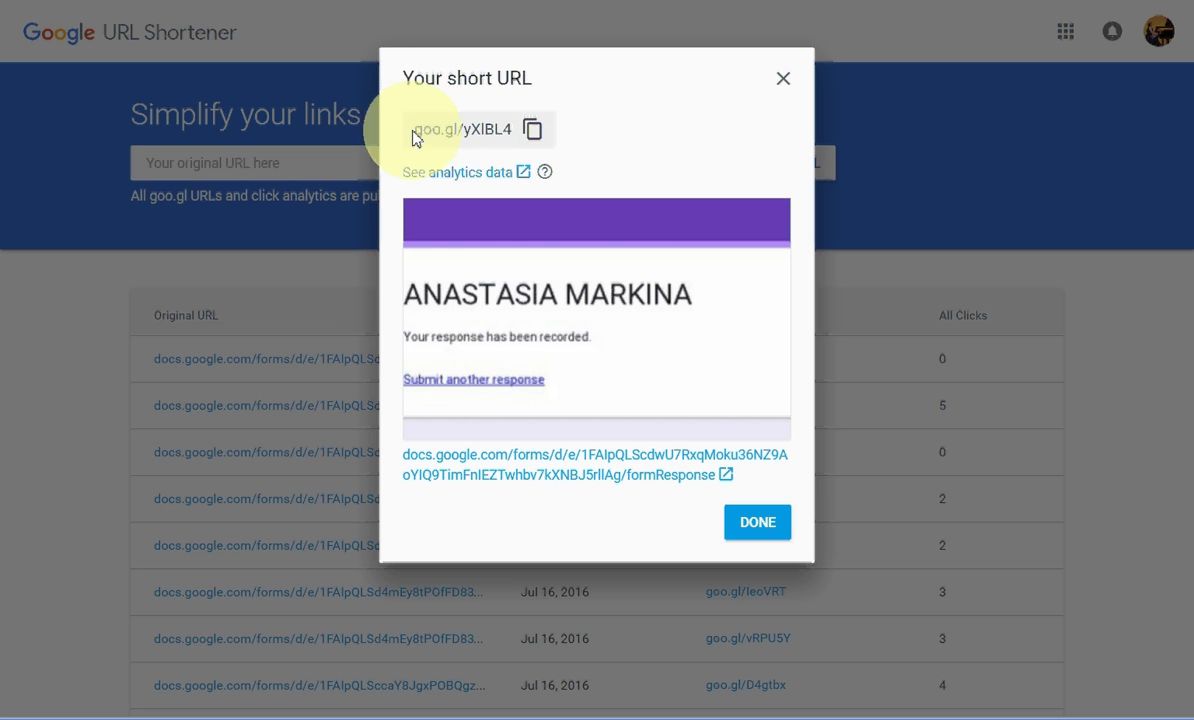
pyautogui.click(535, 133)
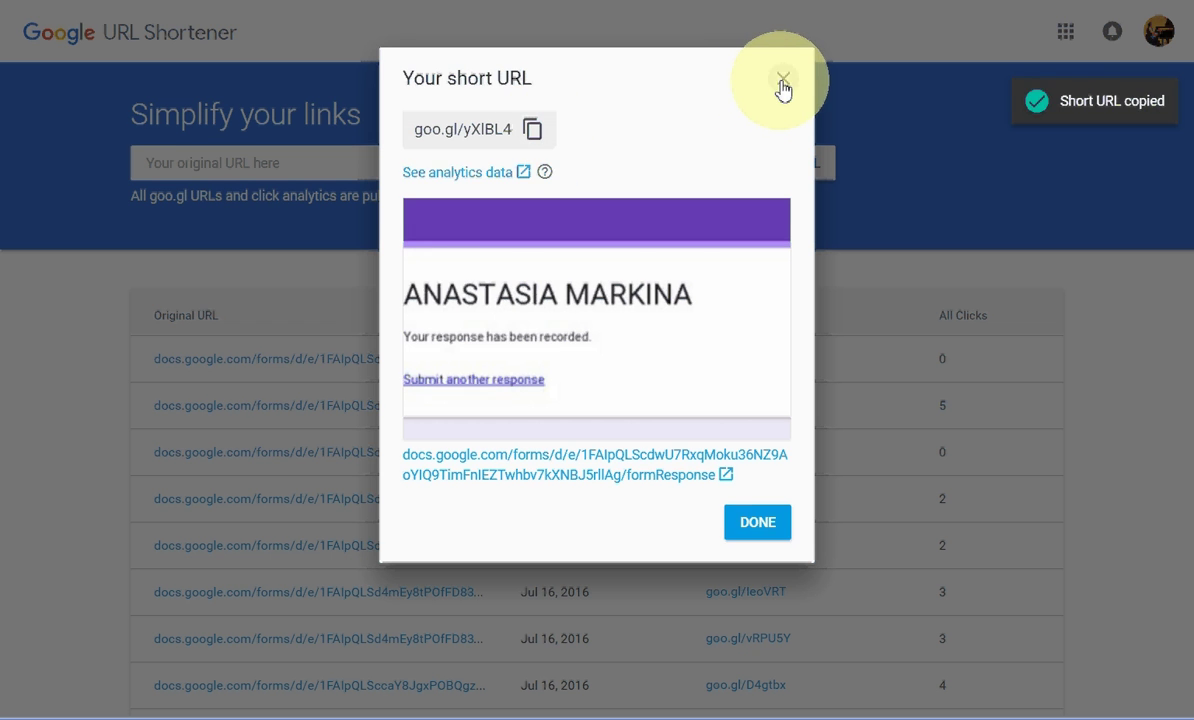
pyautogui.click(765, 524)
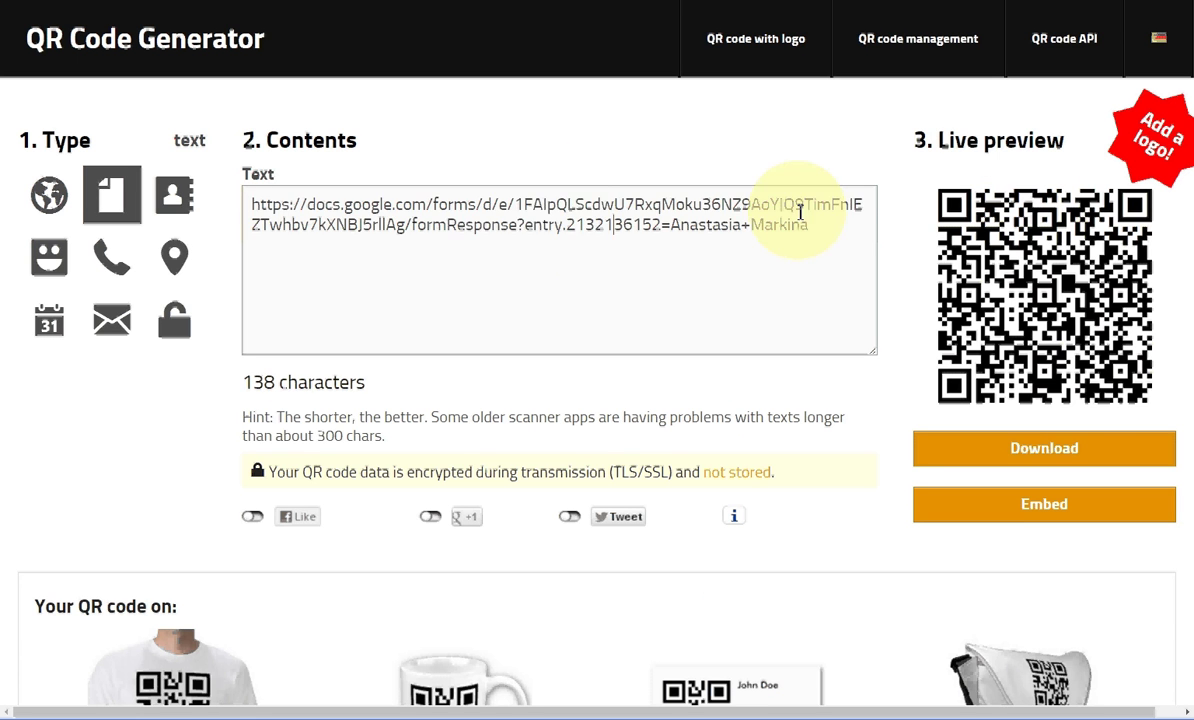
pyautogui.moveTo(820, 228); pyautogui.dragTo(238, 205)
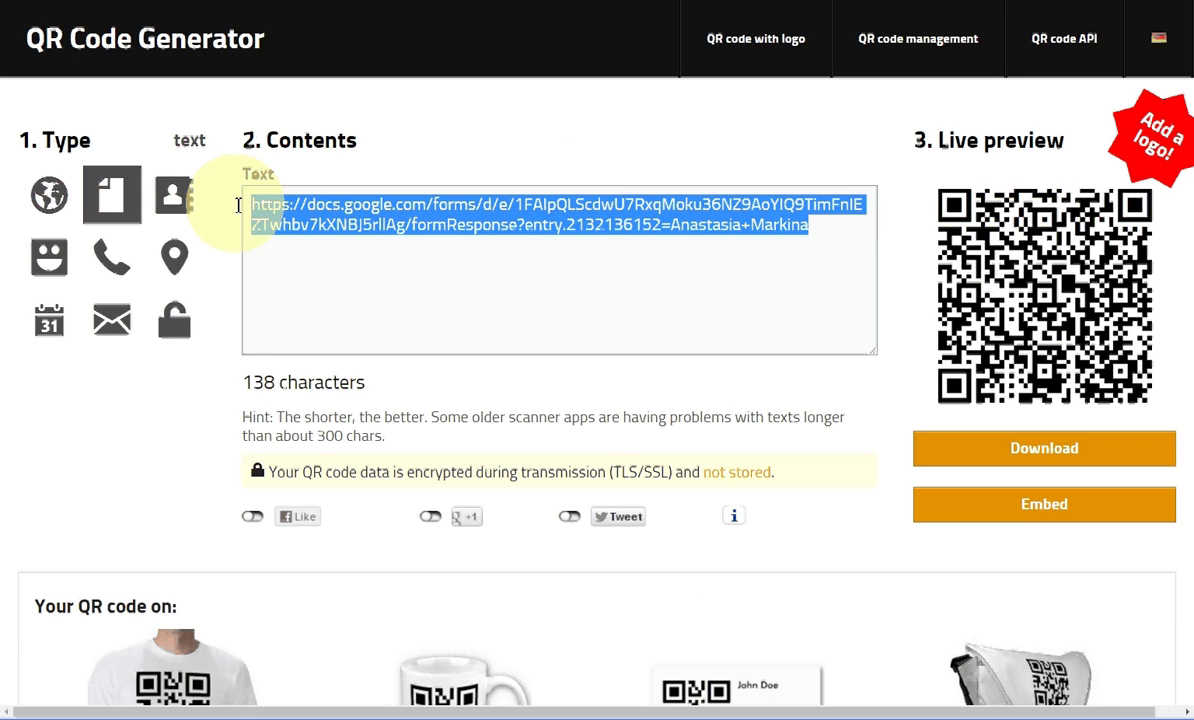
pyautogui.press('BackSpace')
pyautogui.hotkey('ctrl', 'v')
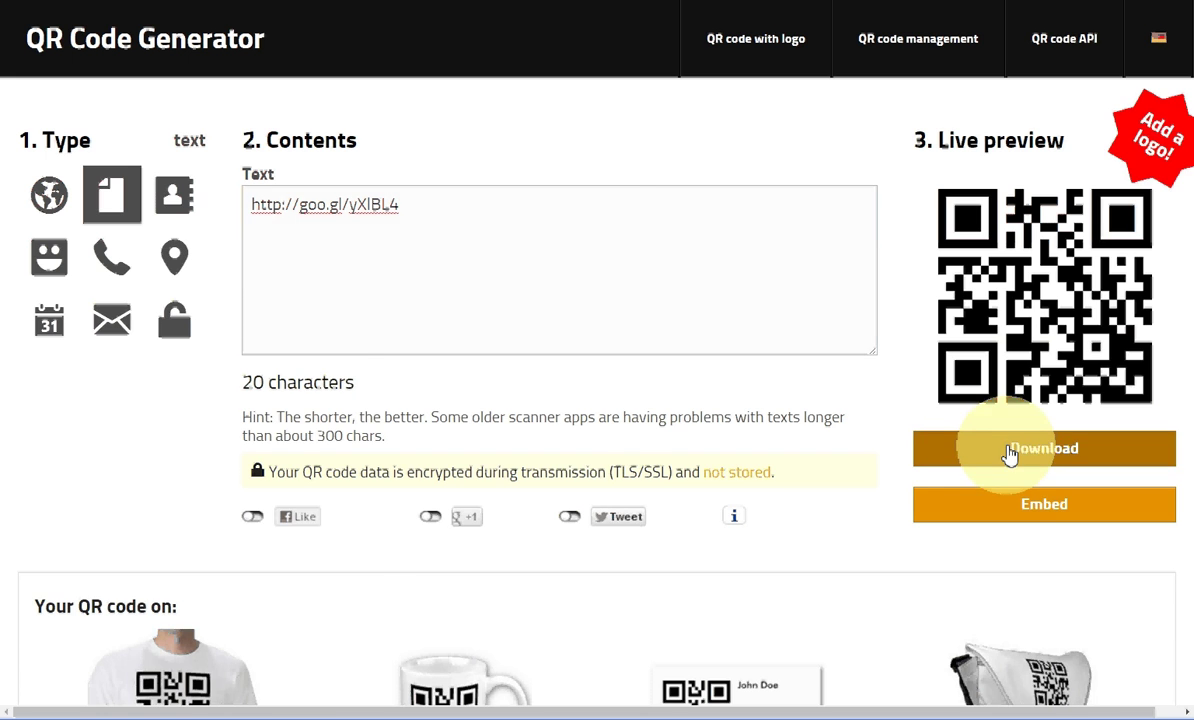
pyautogui.click(1010, 453)
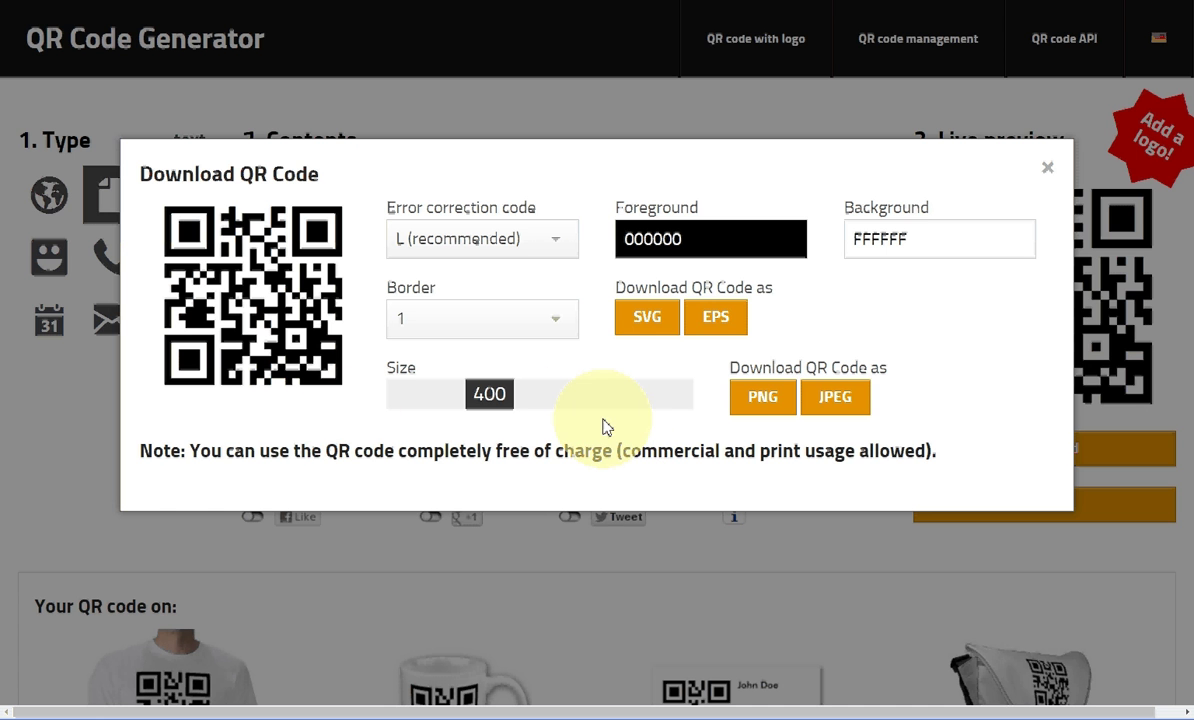
# Step: Save the QR code as qrcode (4).jpeg, view it, then close the download and Recommend us pop-ups
pyautogui.click(838, 400)
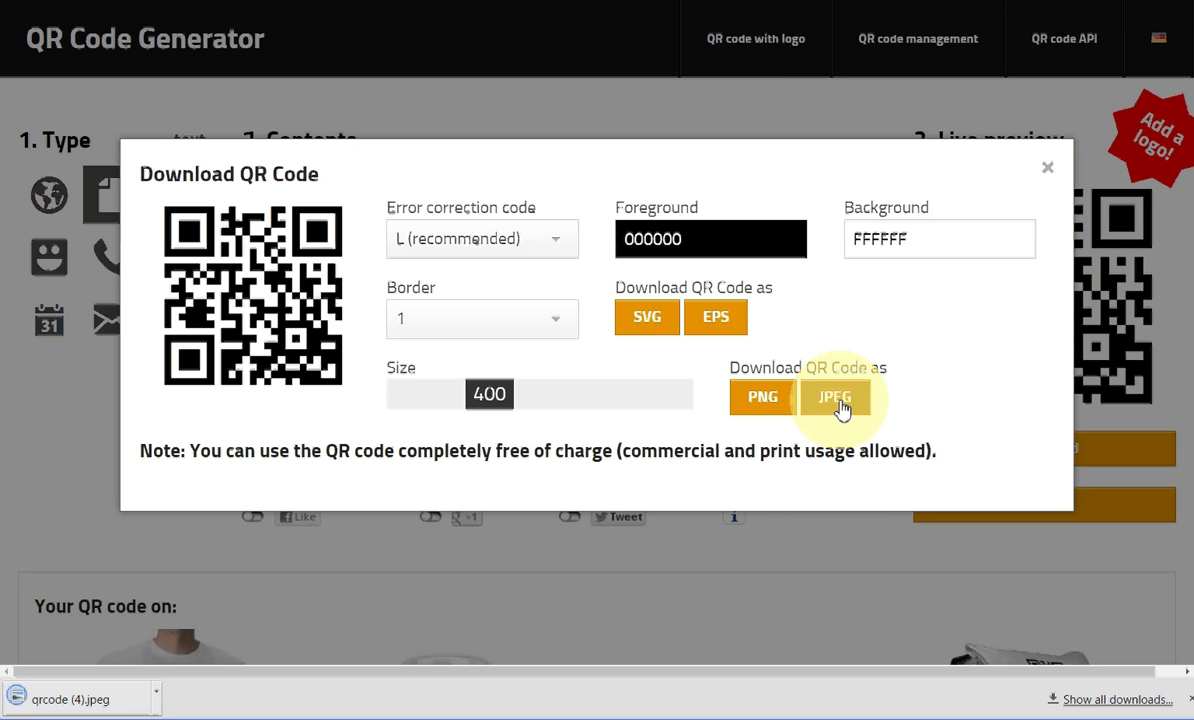
pyautogui.click(80, 704)
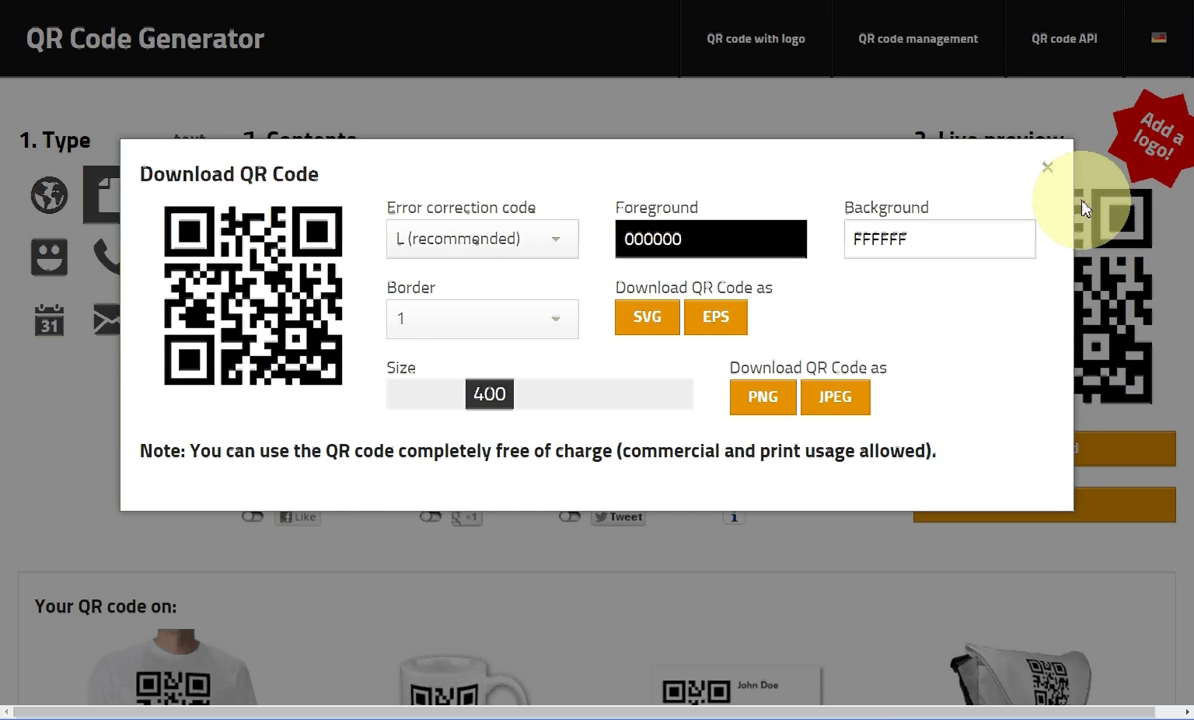
pyautogui.click(1047, 170)
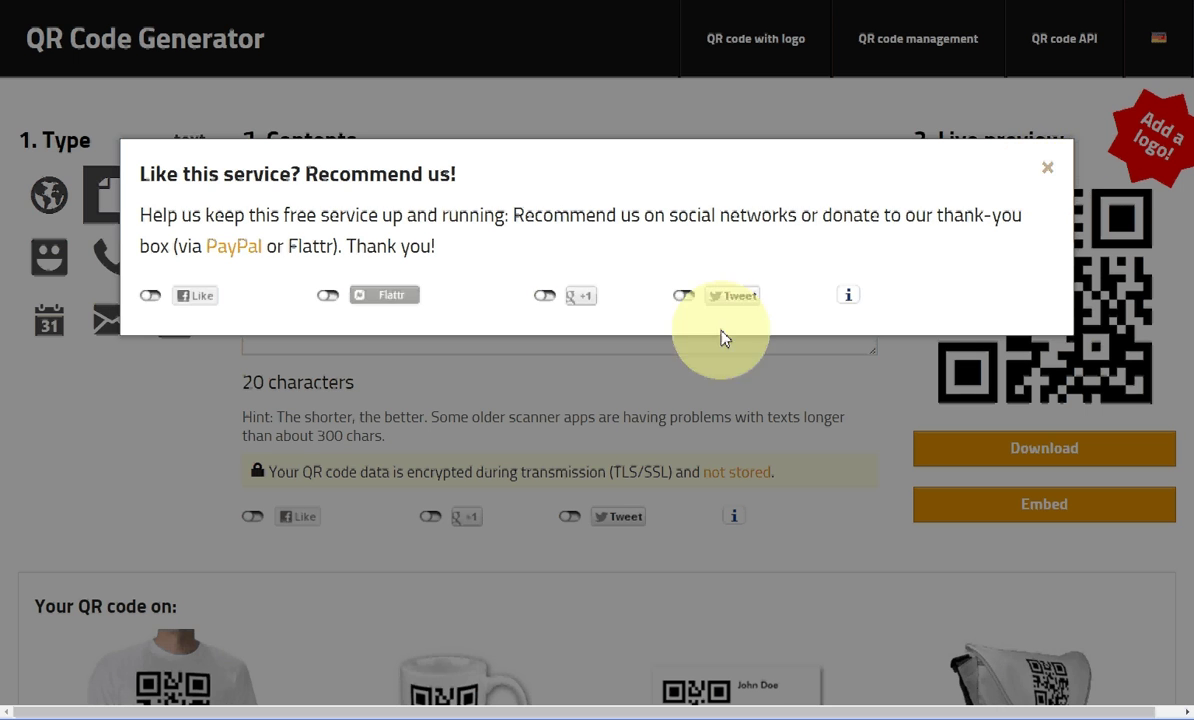
pyautogui.click(1047, 170)
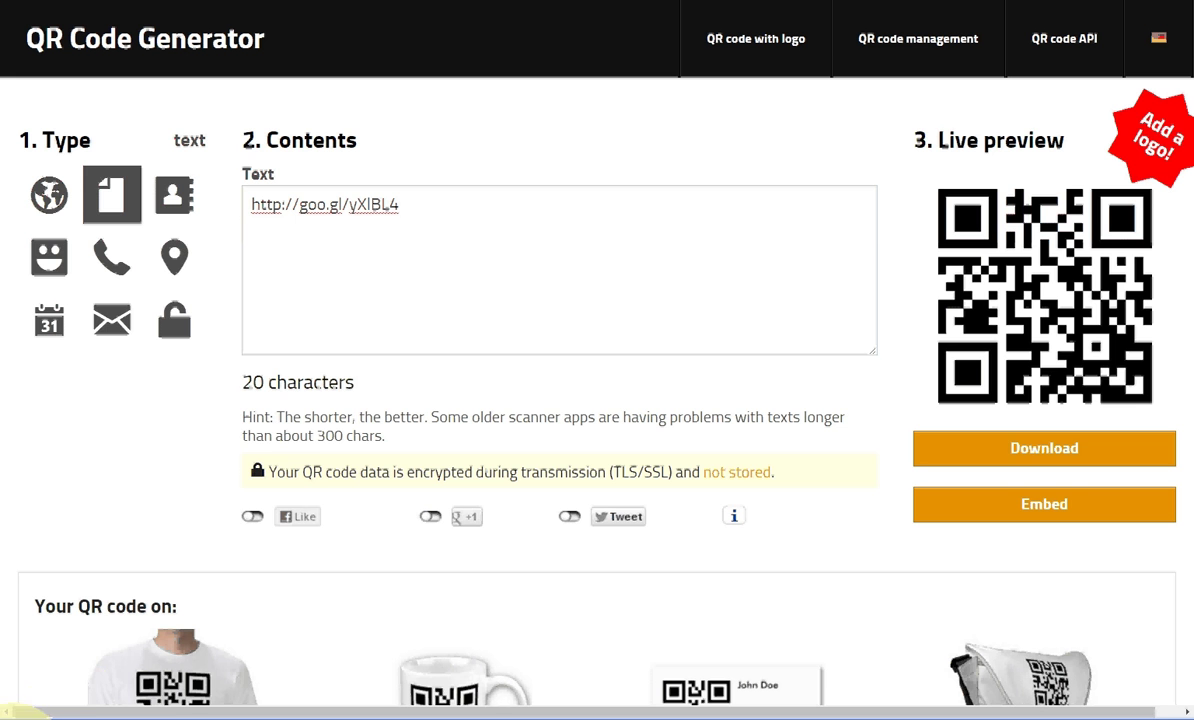
# Step: Bring the Notepad notes with the long form link forward and minimize them
pyautogui.click(30, 706)
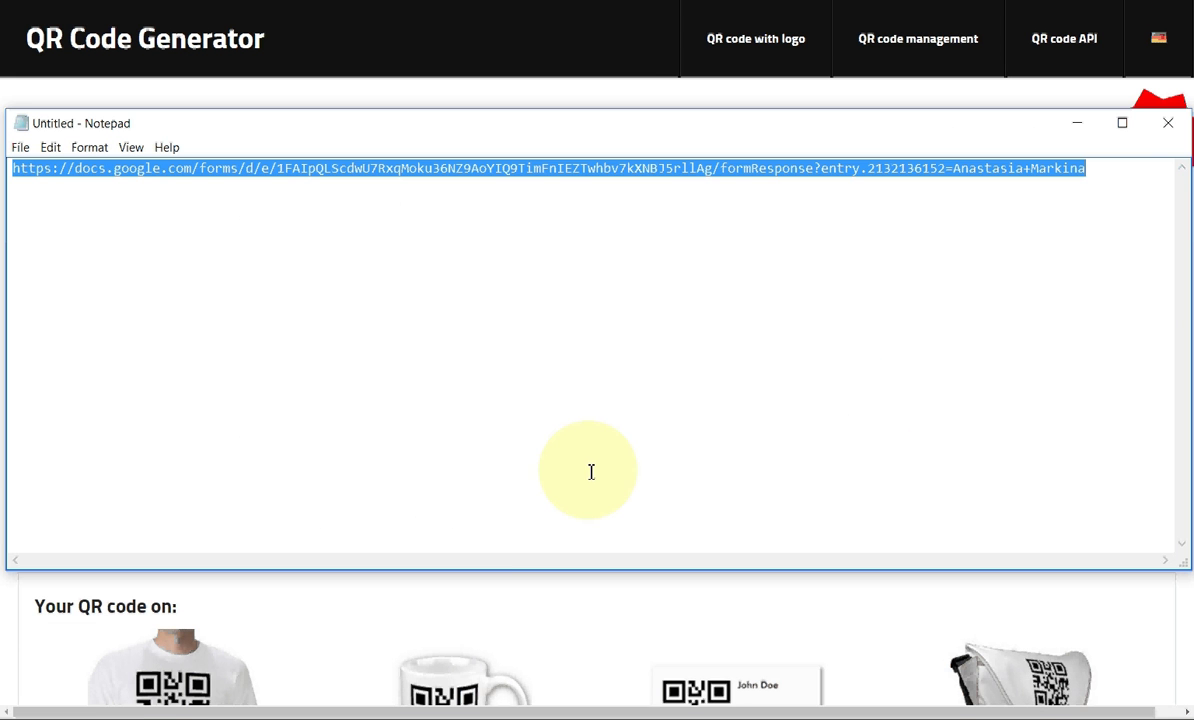
pyautogui.click(1077, 122)
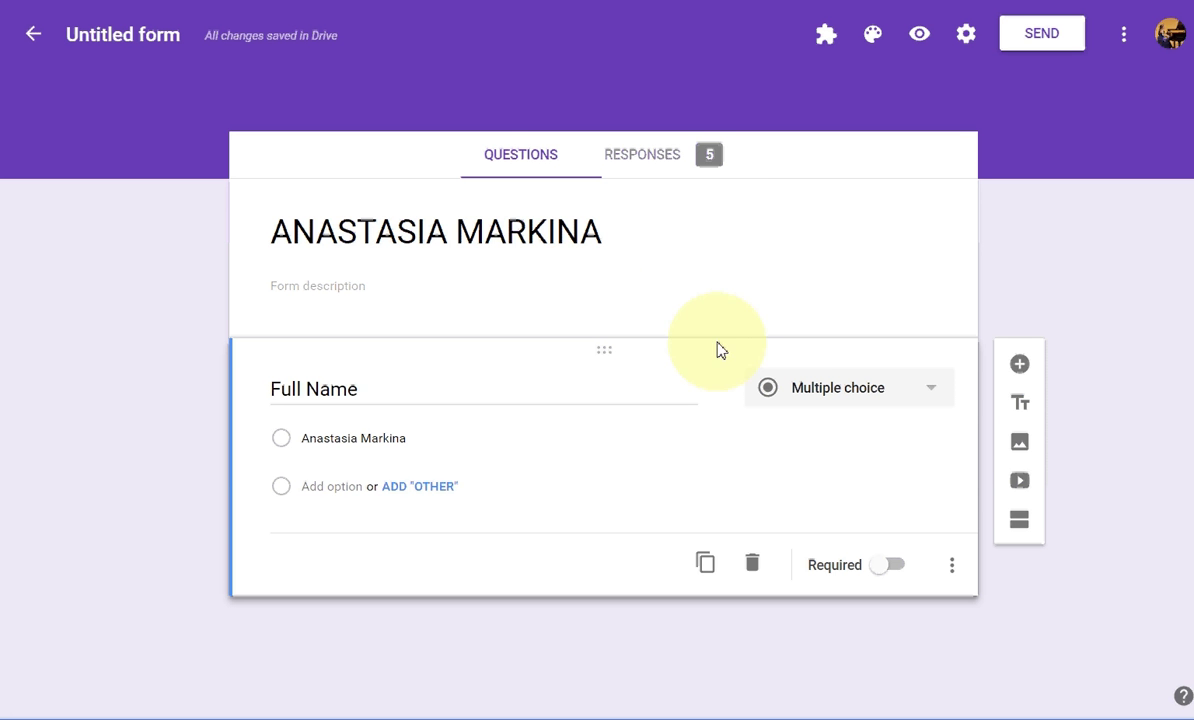
# Step: Show the 5-response summary and retitle the Untitled form with the respondent's full name
pyautogui.click(646, 166)
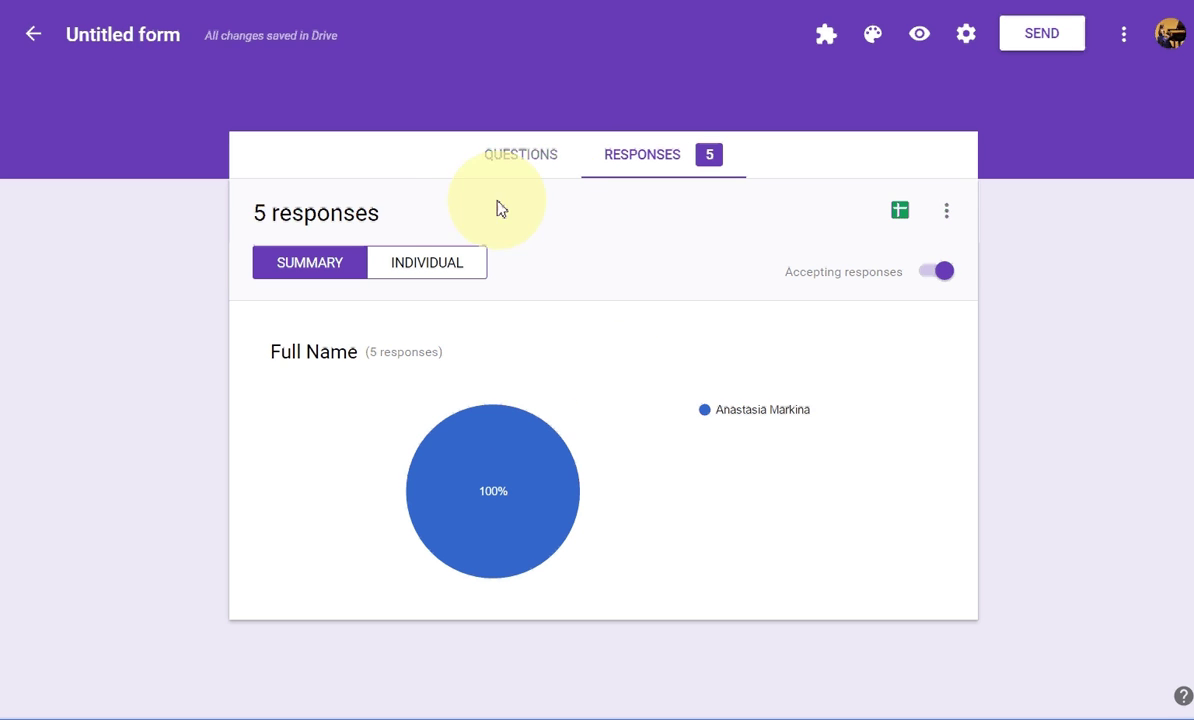
pyautogui.click(134, 37)
pyautogui.hotkey('ctrl', 'v')
pyautogui.hotkey('ctrl', 'a')
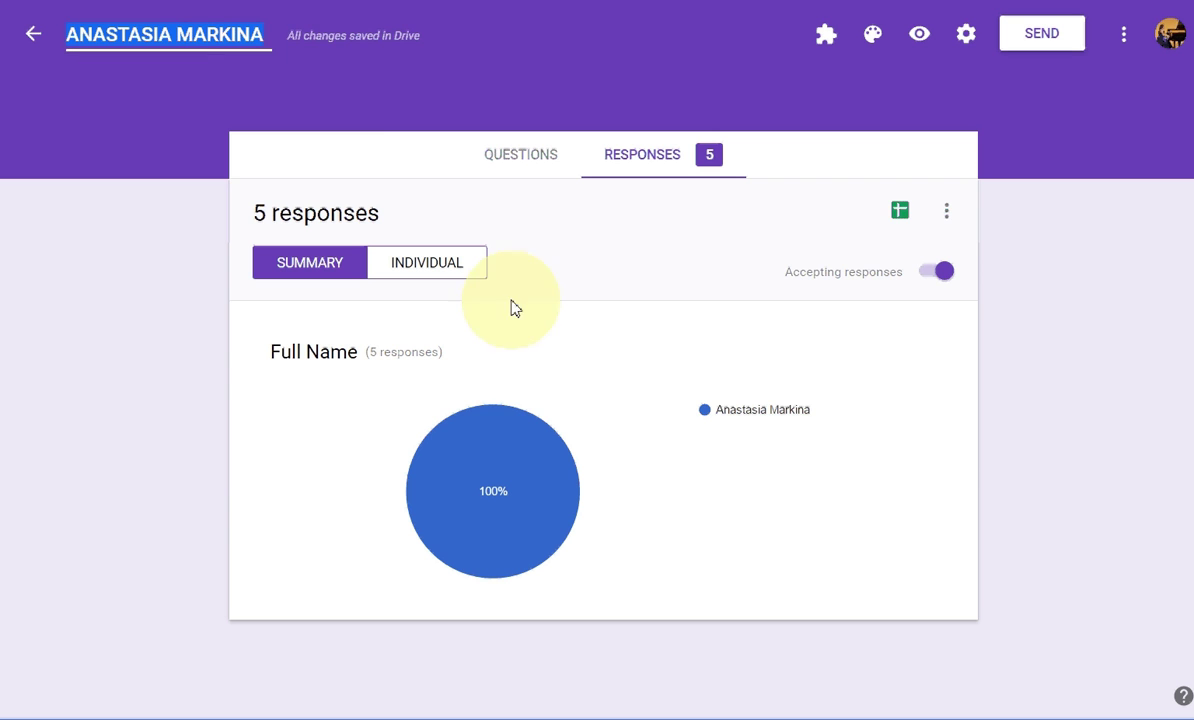
pyautogui.click(297, 112)
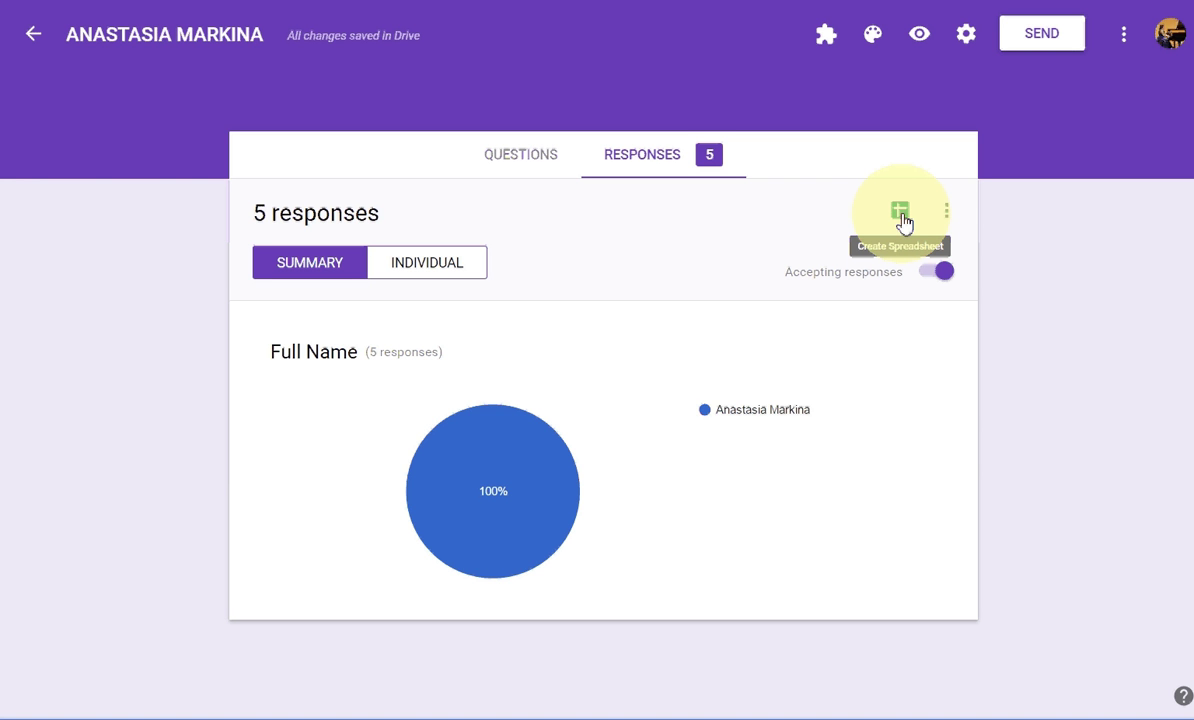
# Step: Create a linked responses spreadsheet named after the form, dropping the ' (Responses)' suffix
pyautogui.click(903, 220)
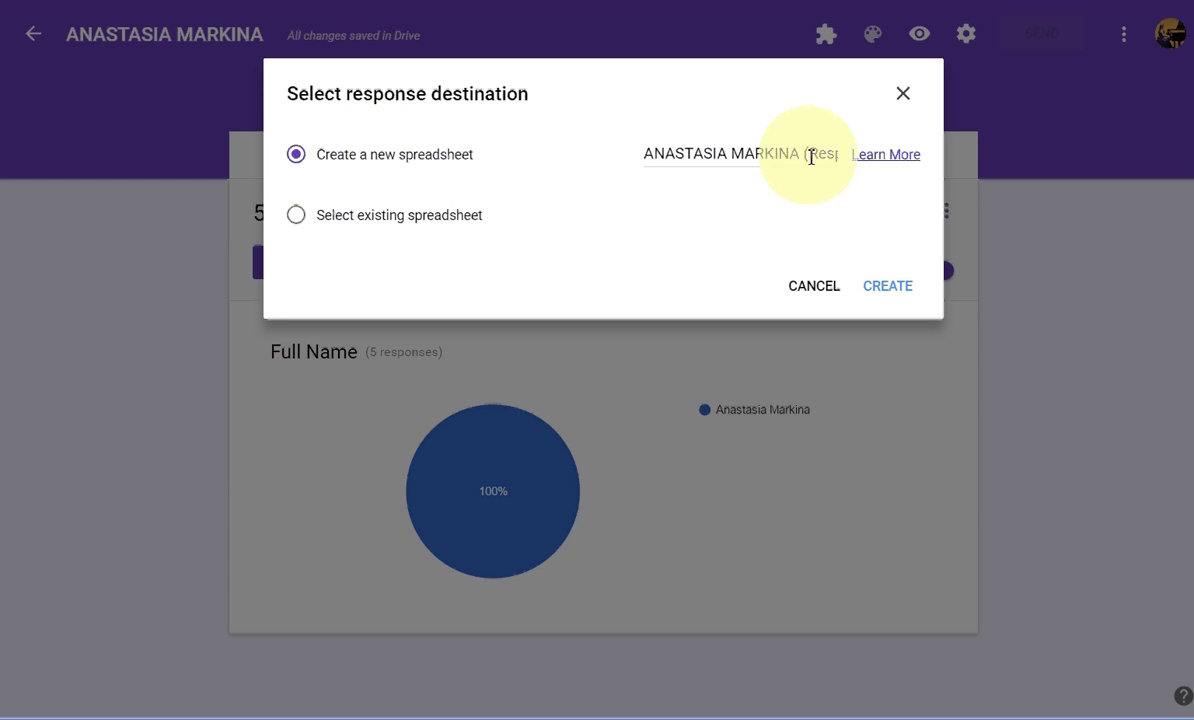
pyautogui.moveTo(803, 155); pyautogui.dragTo(881, 168)
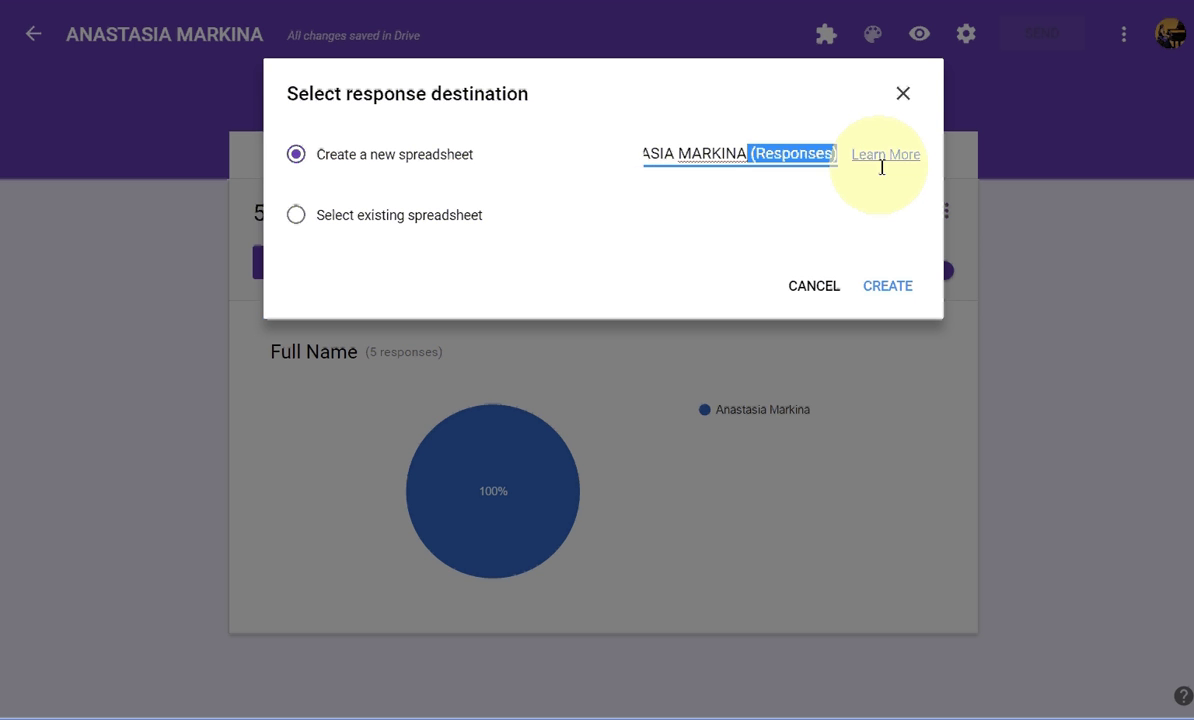
pyautogui.press('BackSpace')
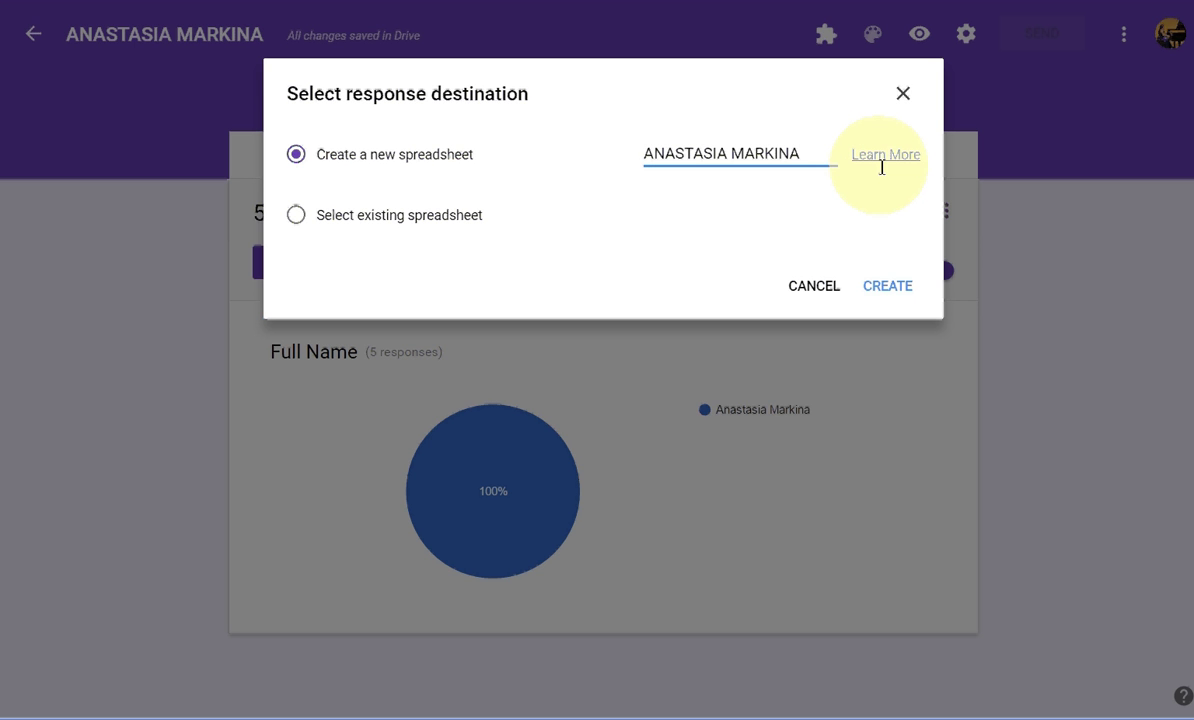
pyautogui.click(885, 290)
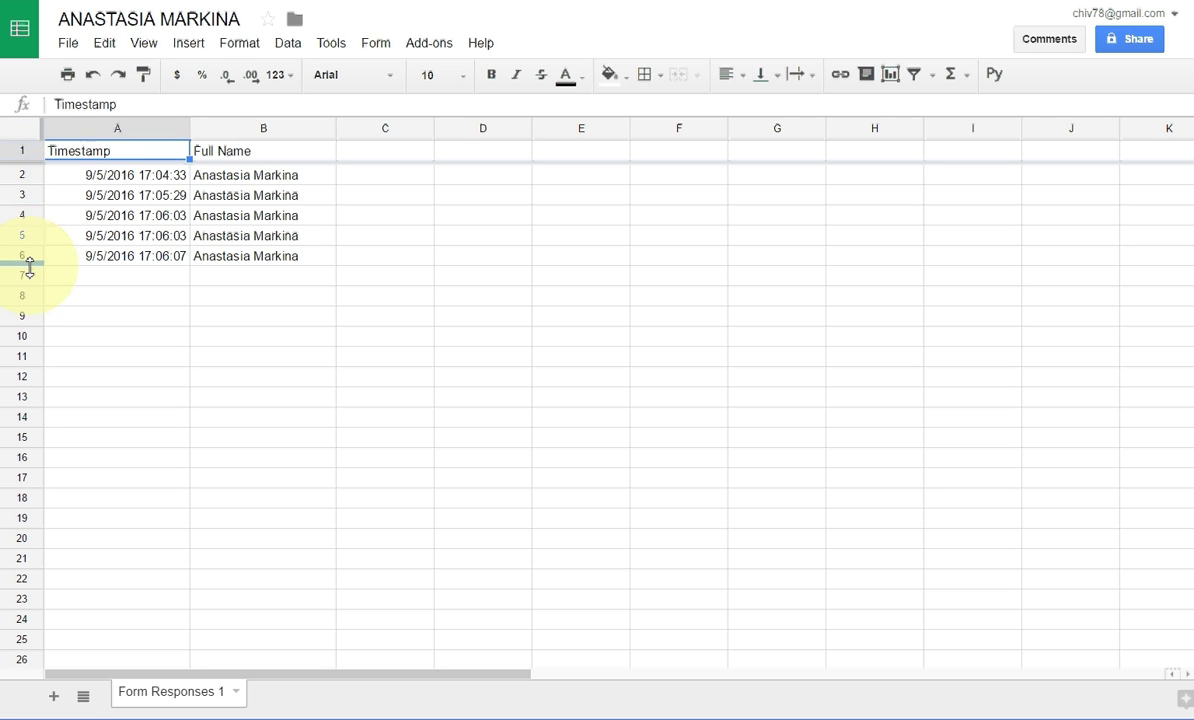
# Step: Delete response rows 2–6 in Form Responses 1, leaving the headers, with cell A2 active
pyautogui.click(22, 177)
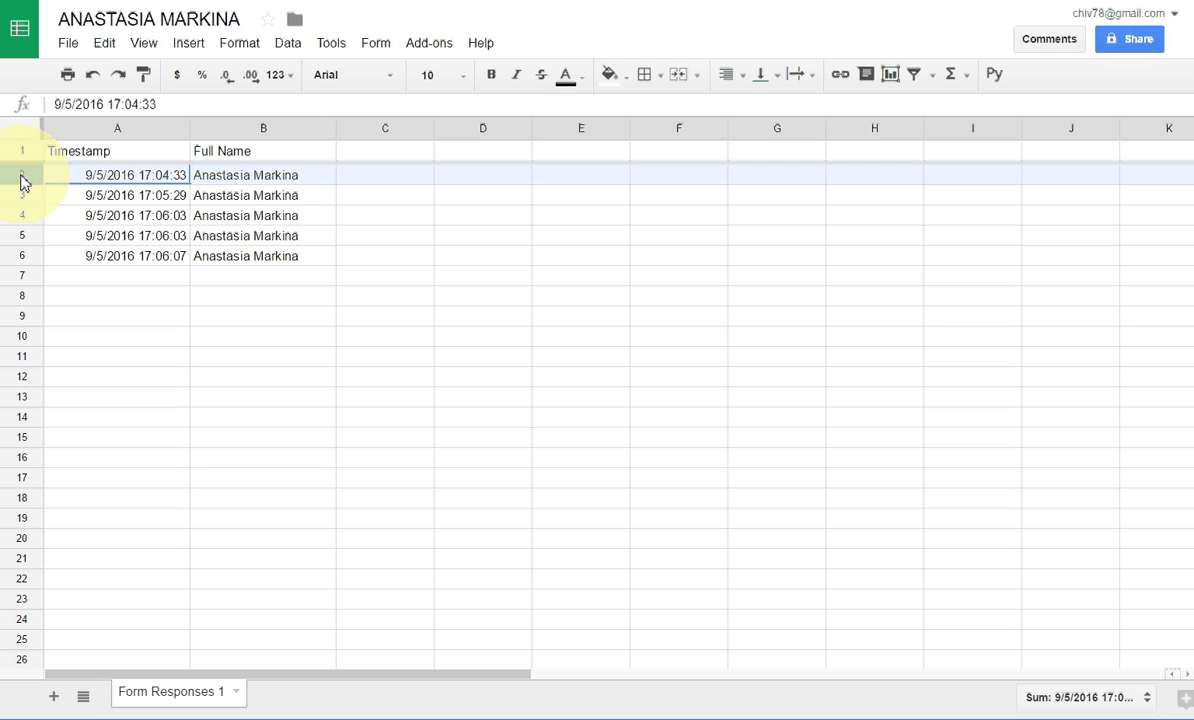
pyautogui.moveTo(22, 177); pyautogui.dragTo(22, 230)
pyautogui.rightClick(22, 230)
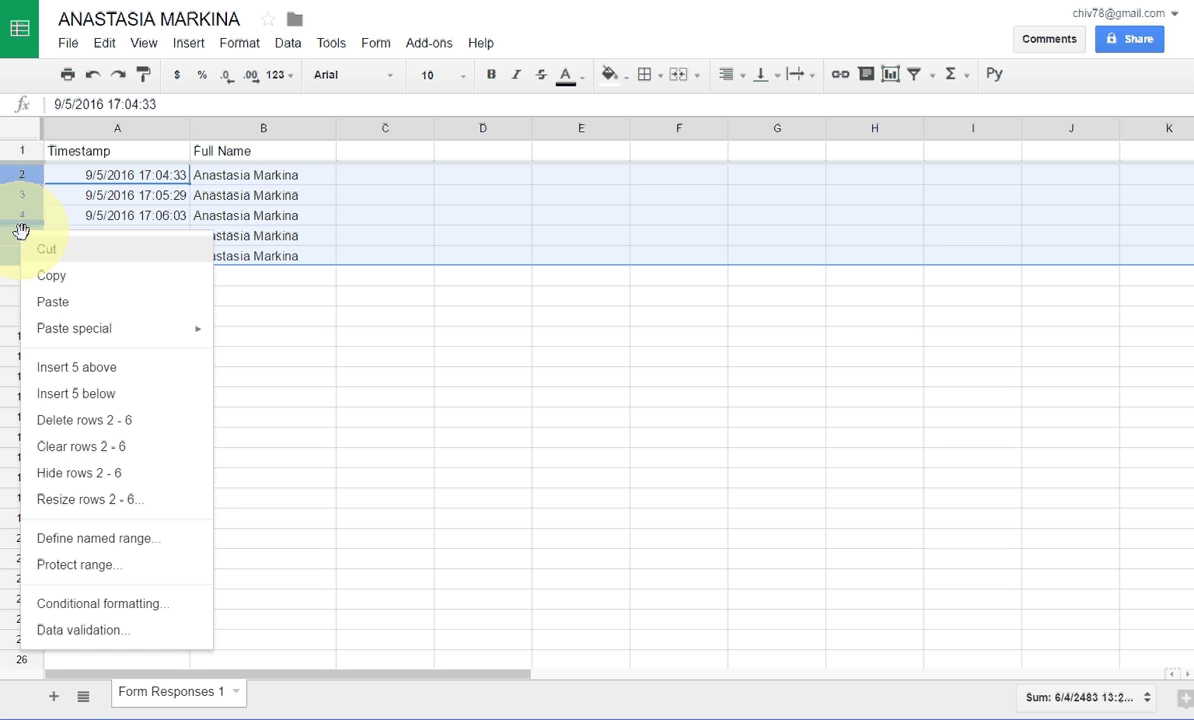
pyautogui.click(107, 424)
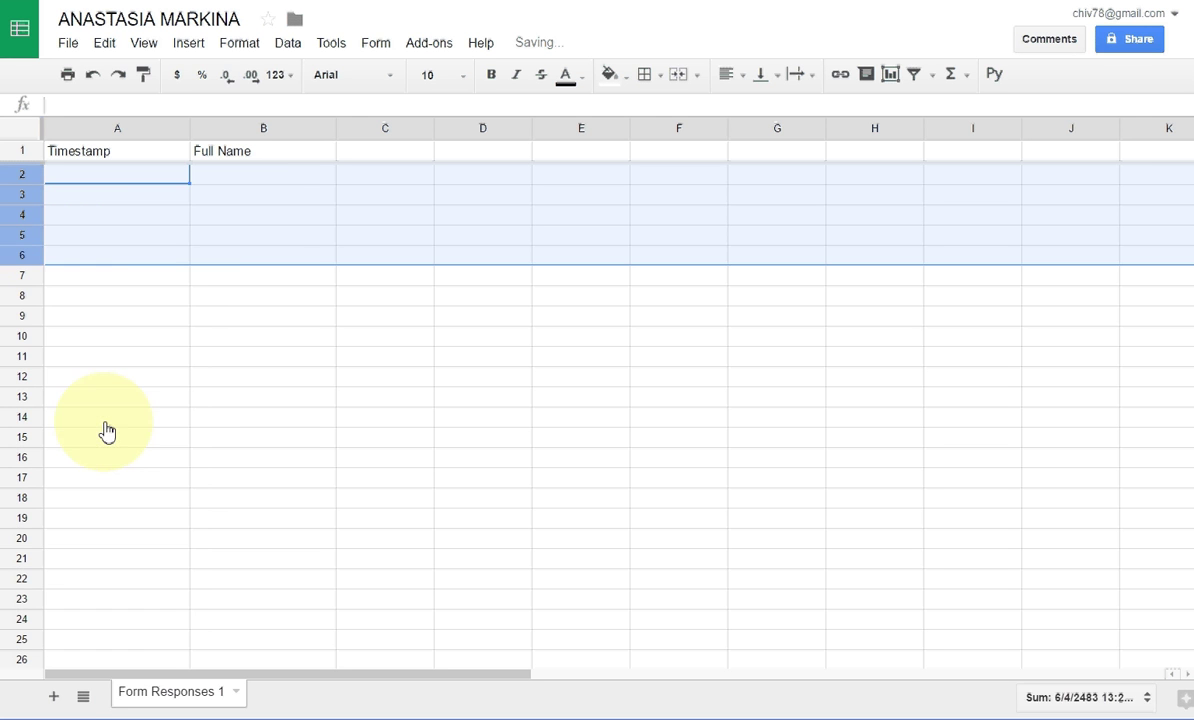
pyautogui.click(236, 338)
pyautogui.click(115, 175)
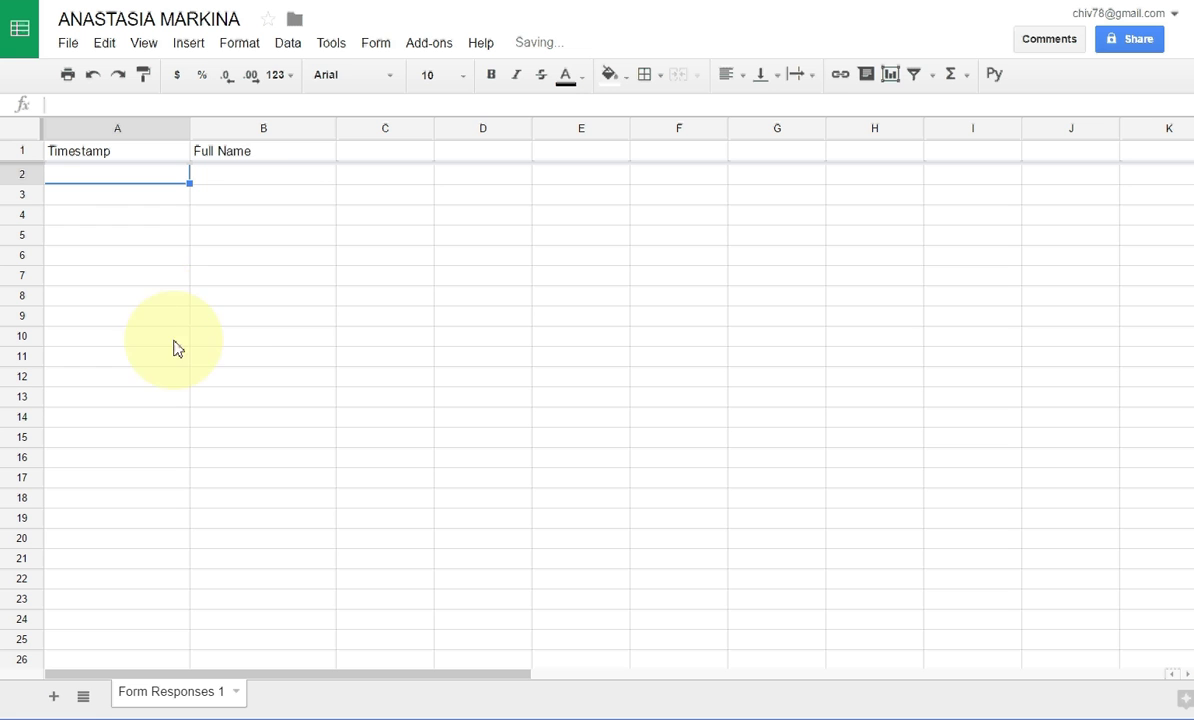